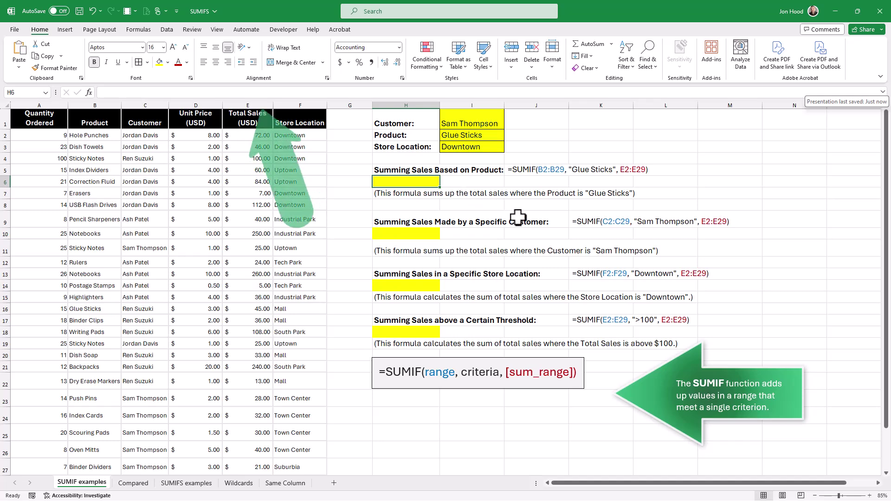
Step: Enter a SUMIF in H6 summing Total Sales where the Product is Glue Sticks, giving $45.00
text(=)
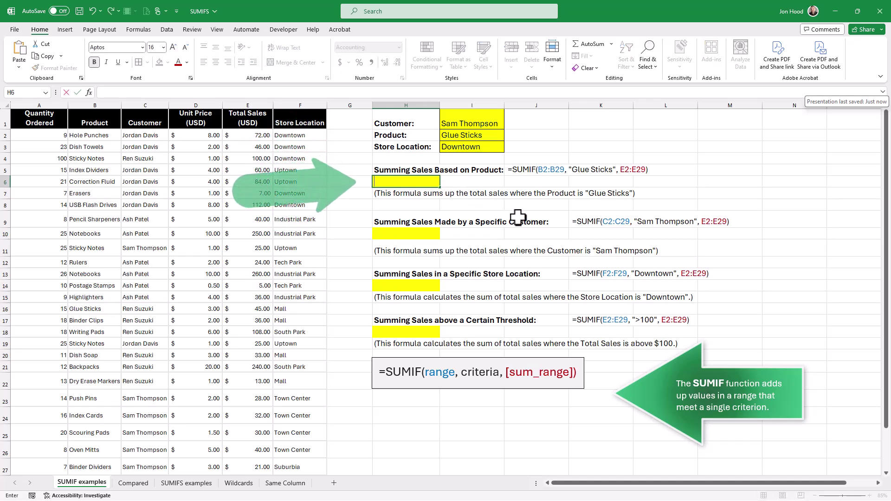
text(SUMIF)
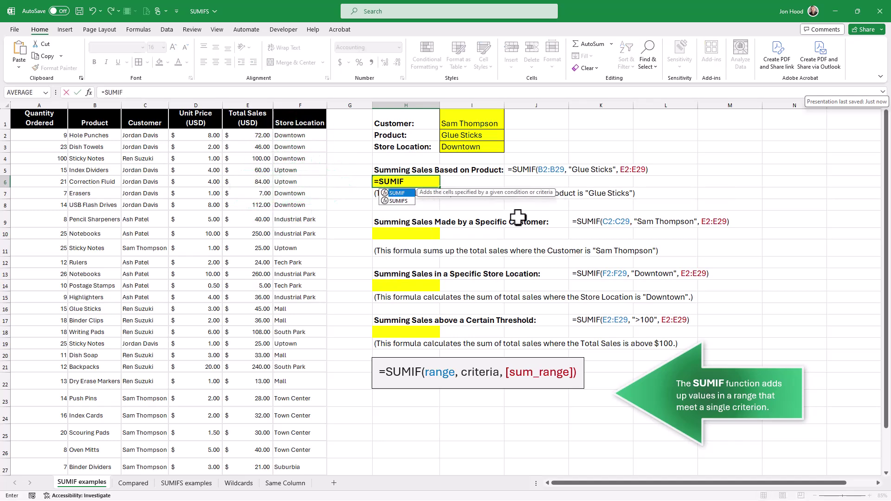
text(()
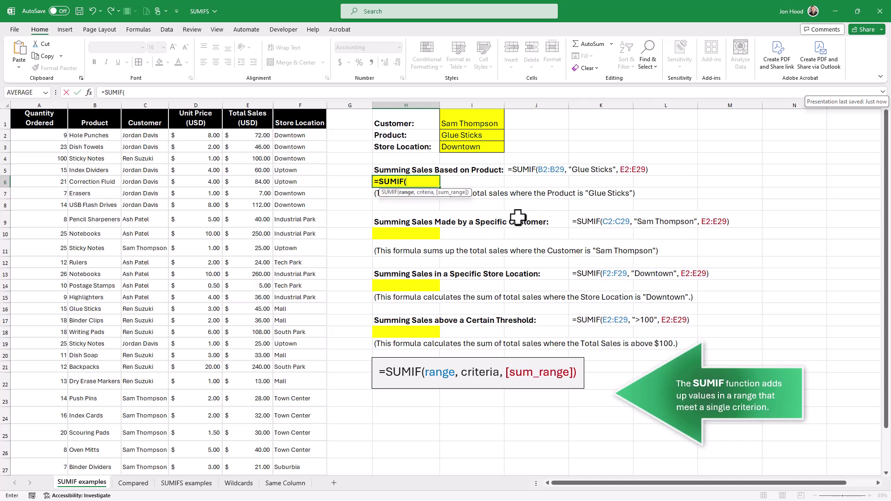
text(B)
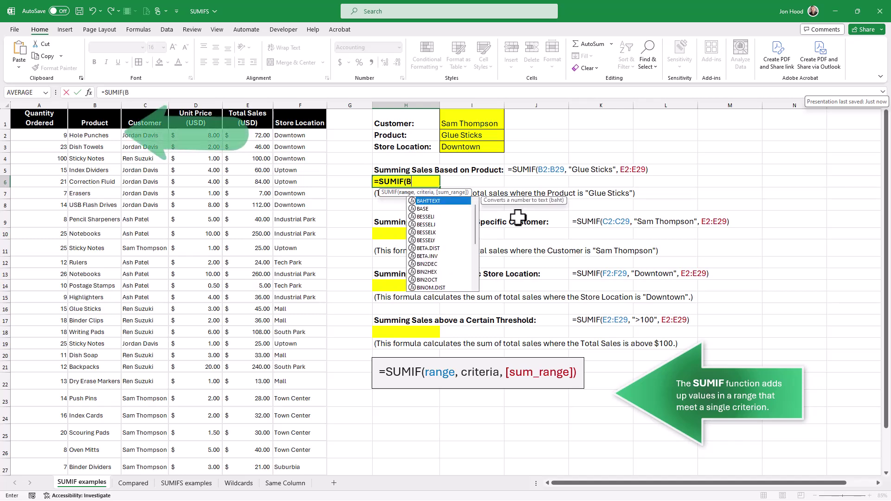
text(2:B29)
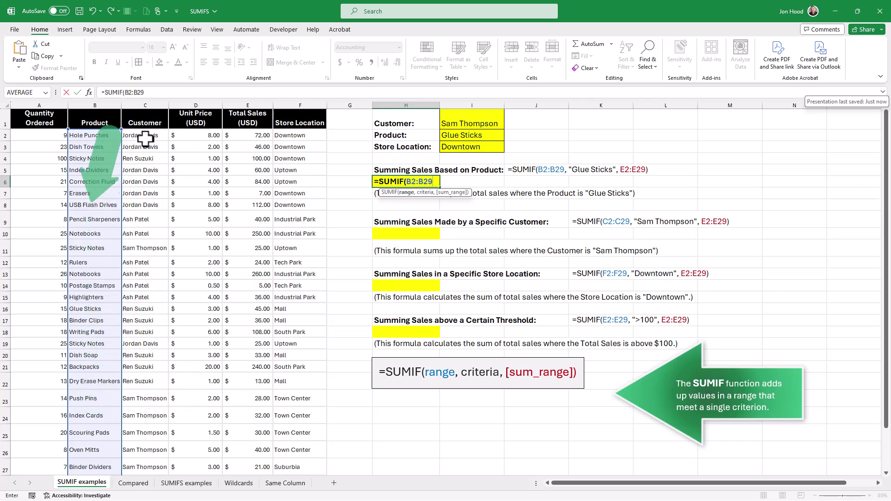
key(ctrl+space)
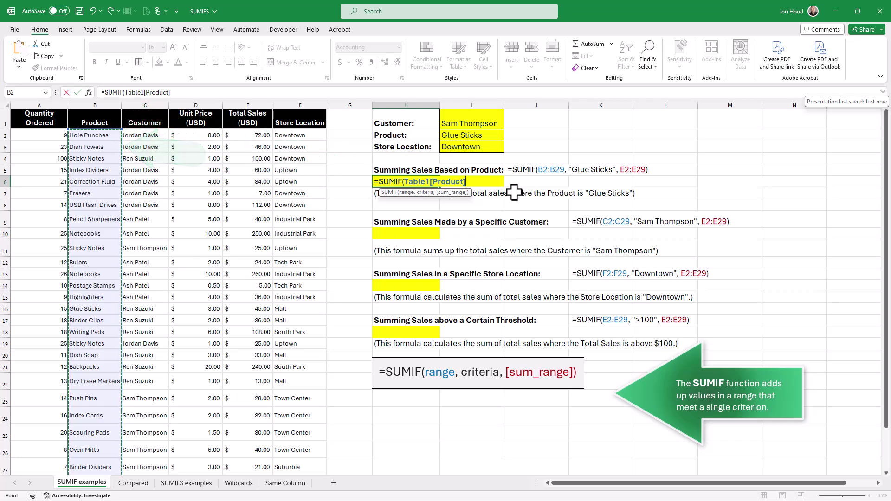
text(,)
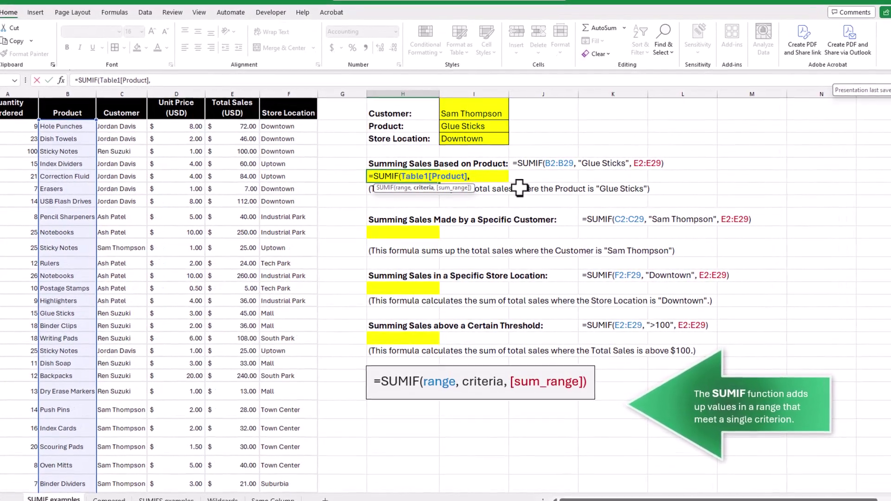
text("Glue Sticks",)
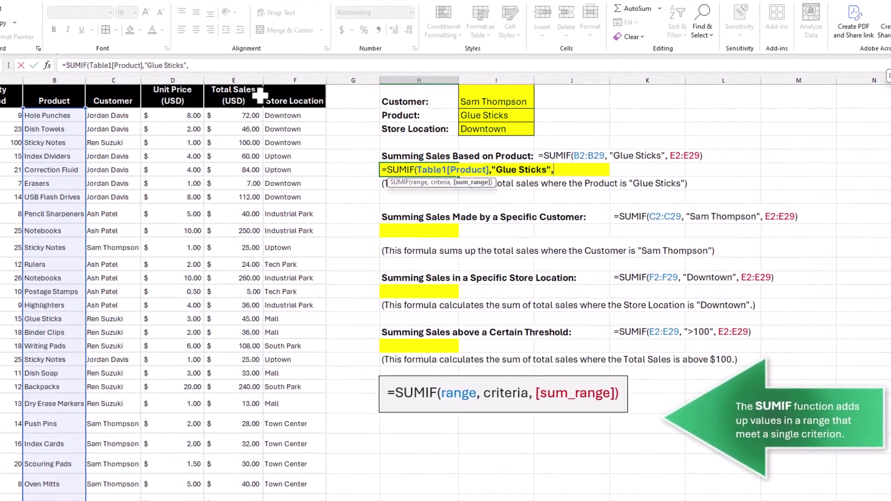
click(244, 84)
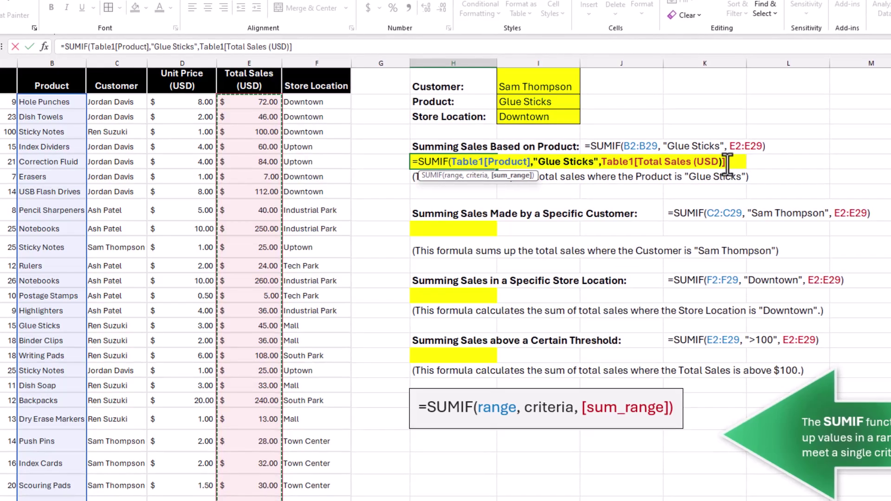
text())
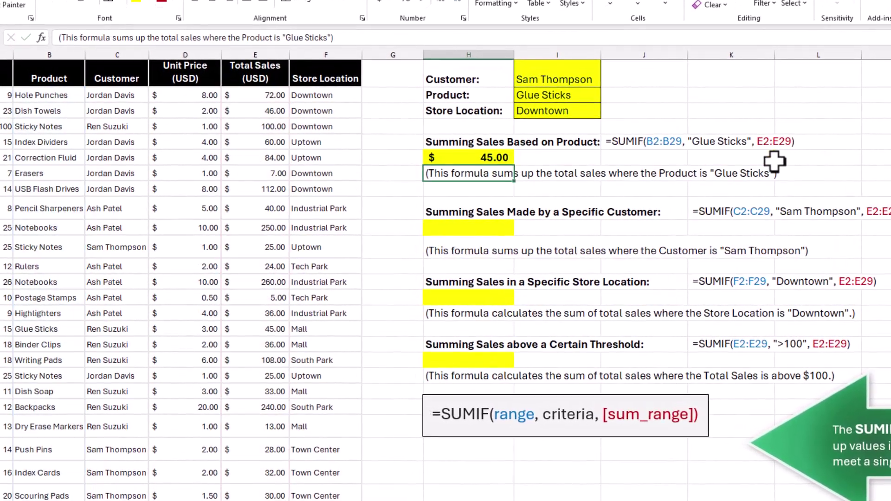
click(511, 154)
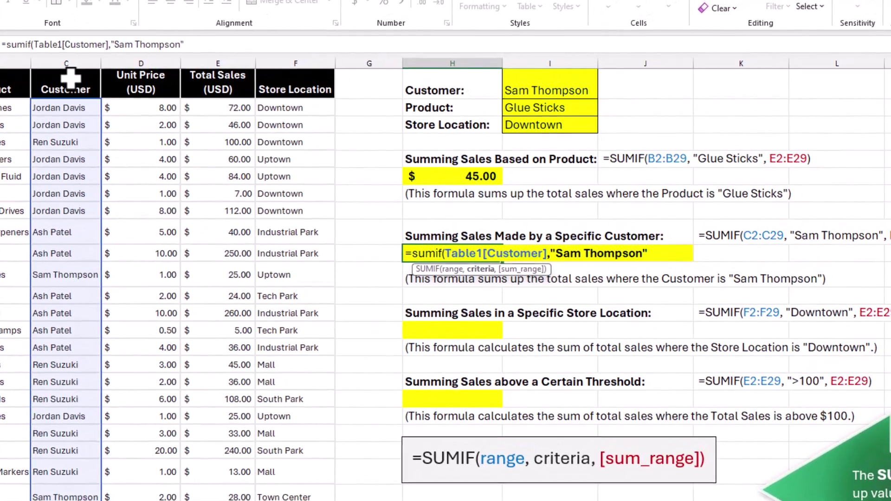
Step: Complete the customer SUMIF with the Total Sales column as sum range and a fixed customer name
text(,)
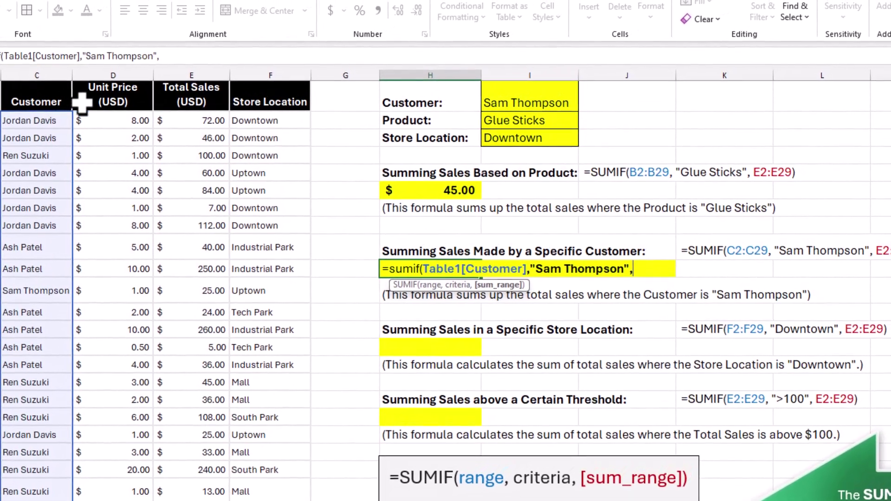
click(209, 79)
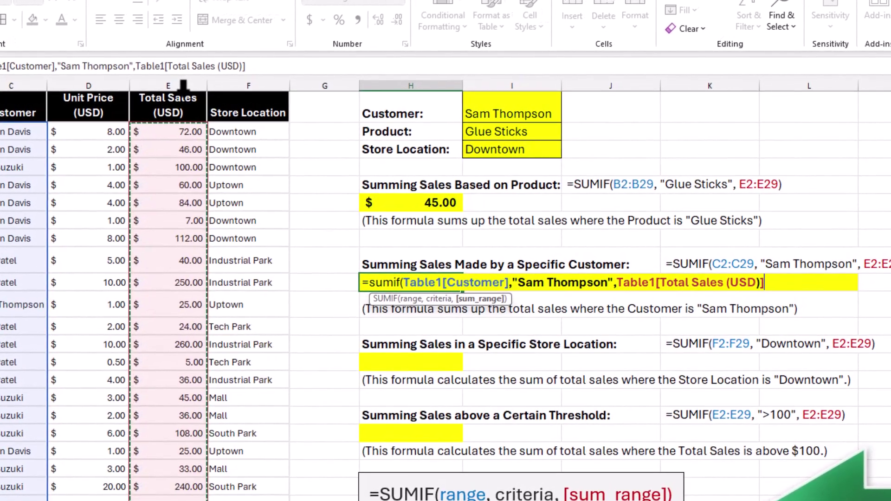
key(Return)
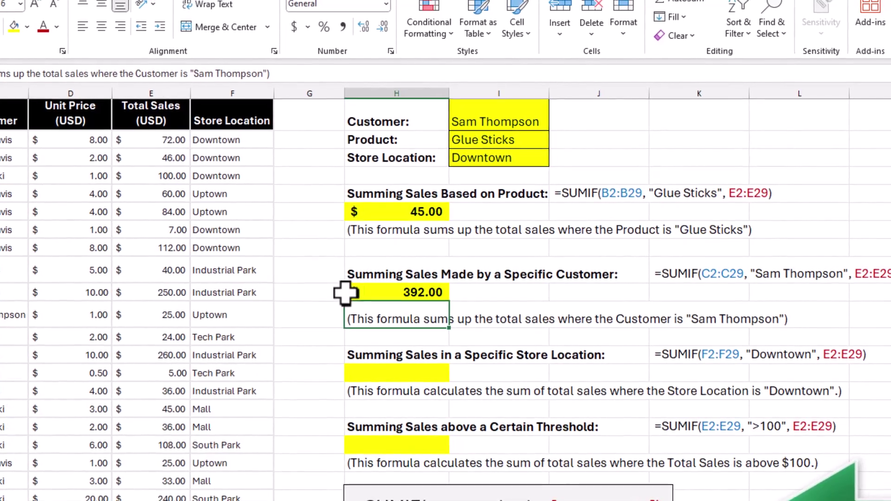
Step: Replace the fixed customer-name criterion with a reference to I1, giving $392.00
click(412, 291)
double_click(411, 293)
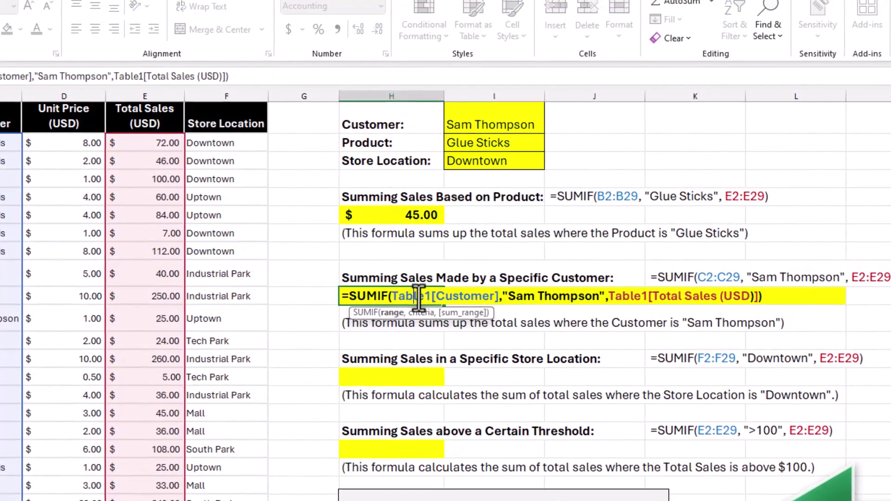
drag(502, 298, 600, 298)
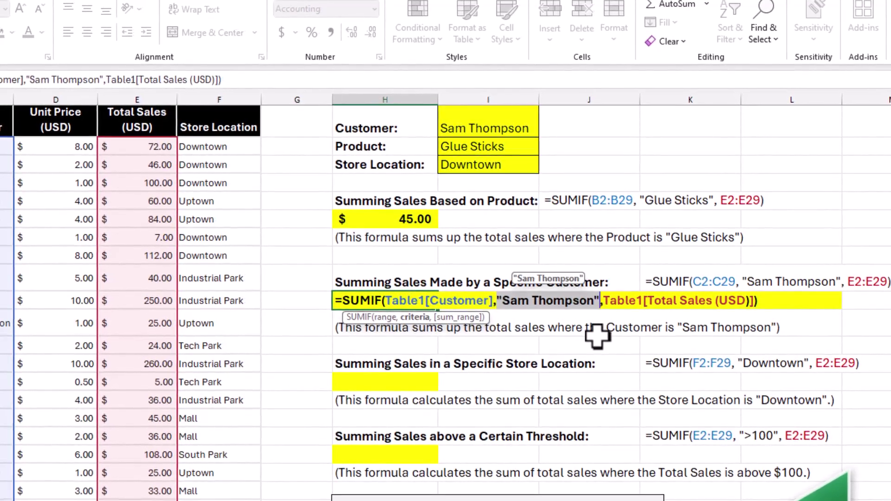
click(511, 128)
key(Return)
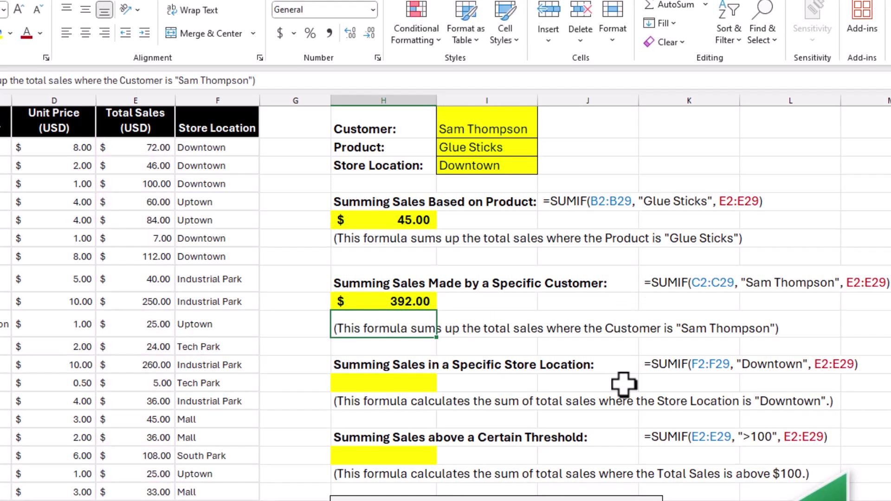
Step: Pick a different customer from the I1 dropdown so the customer total recalculates to $615.00
click(512, 129)
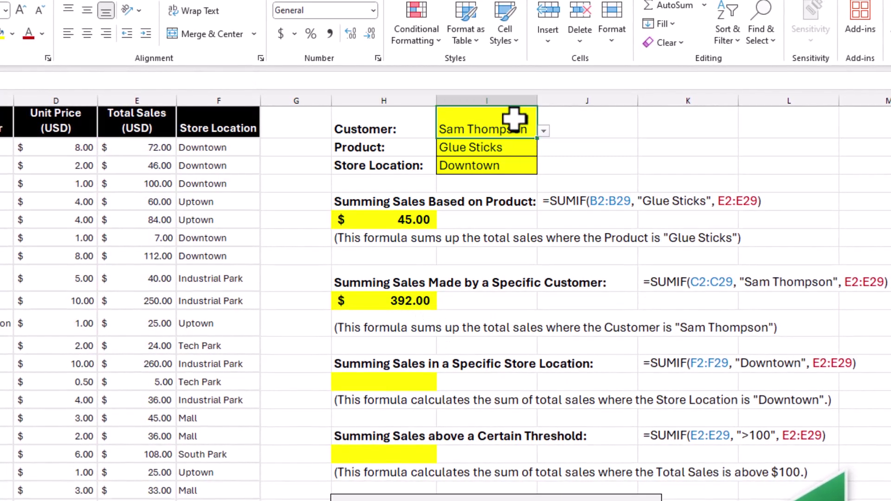
click(544, 132)
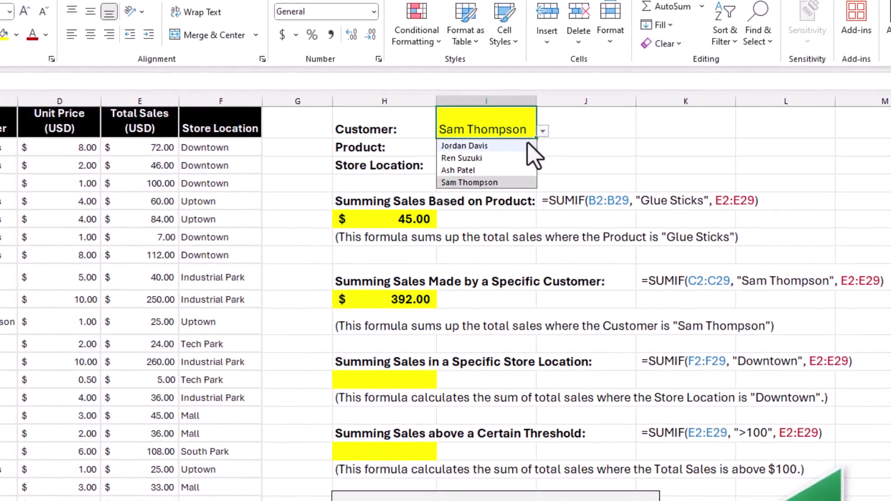
click(524, 145)
click(542, 131)
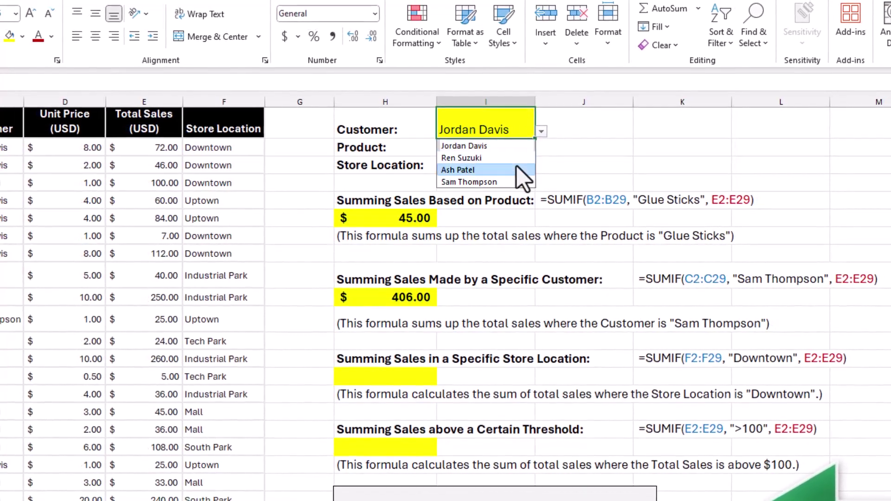
click(516, 165)
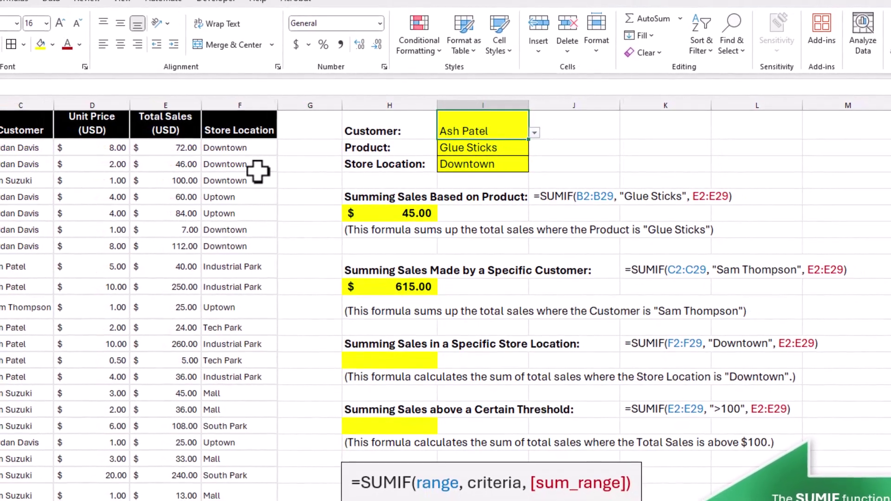
scroll(255, 172, down, 4)
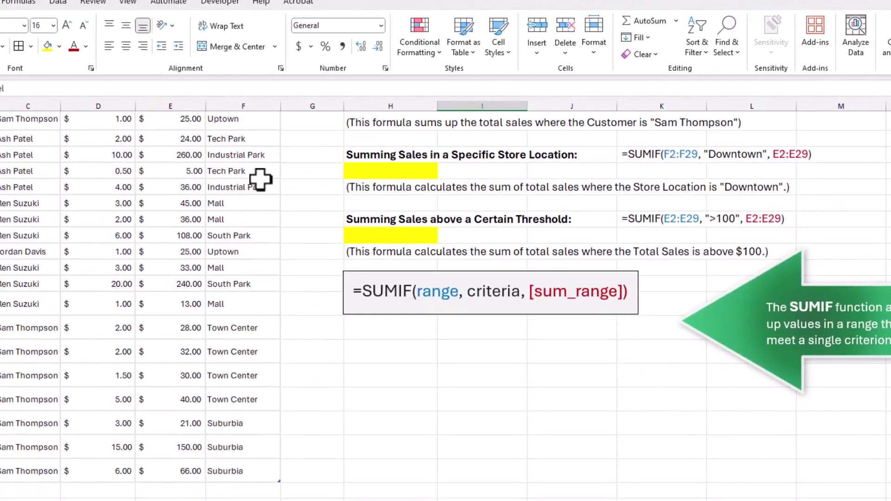
scroll(260, 179, up, 4)
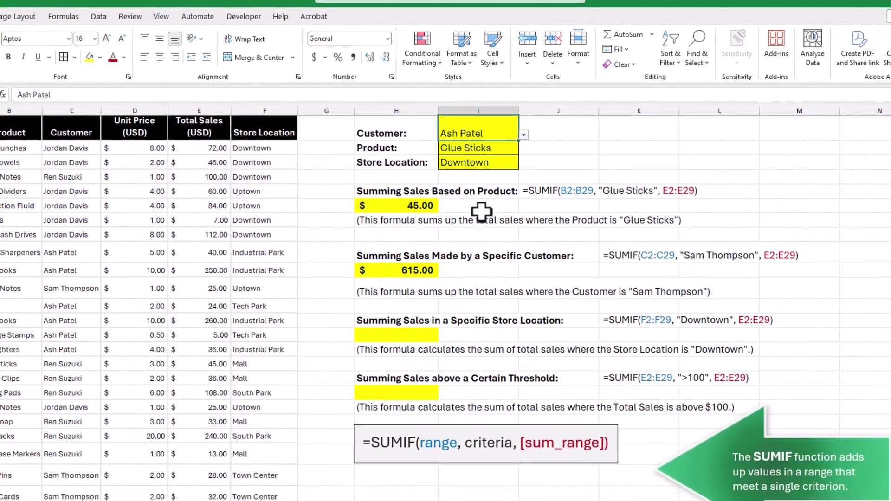
click(411, 339)
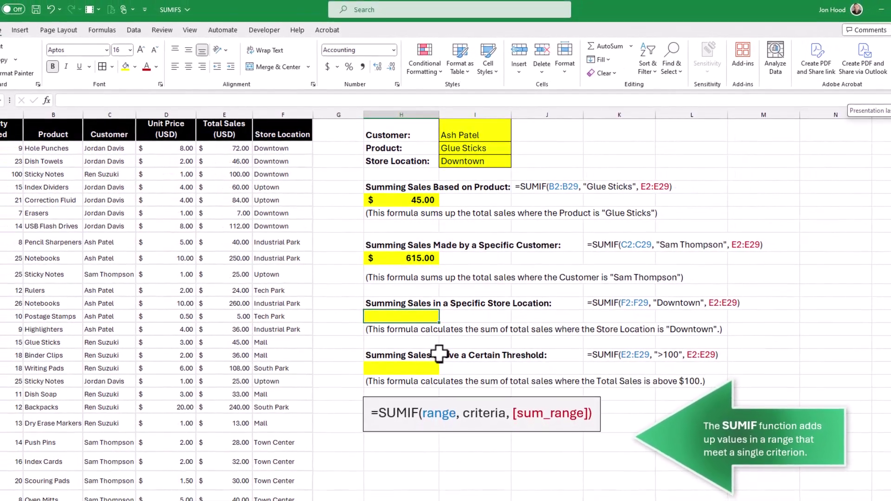
Step: Paste =SUMIF(F2:F29,"Downtown",E2:E29) into H14 for a Downtown total of $337.00
key(ctrl+v)
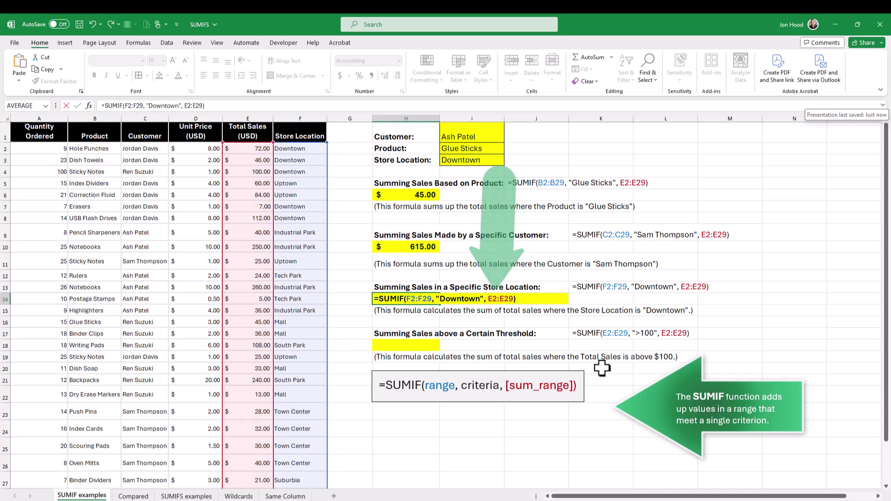
key(Return)
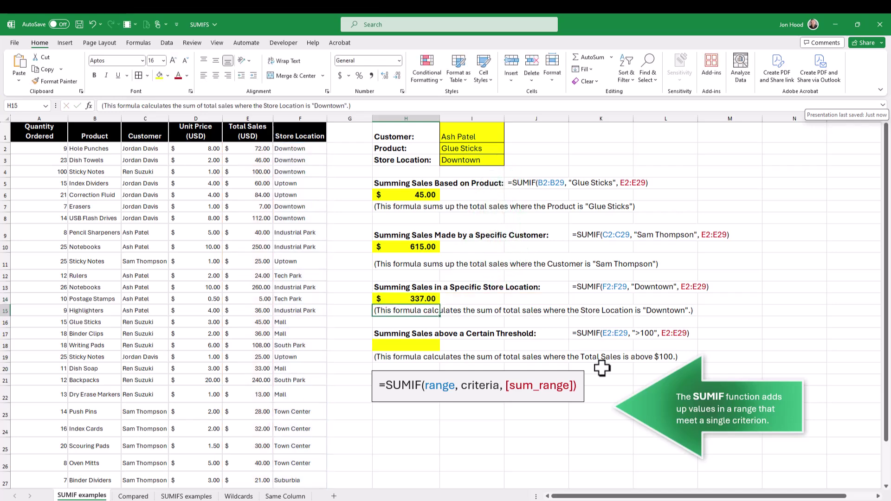
click(406, 346)
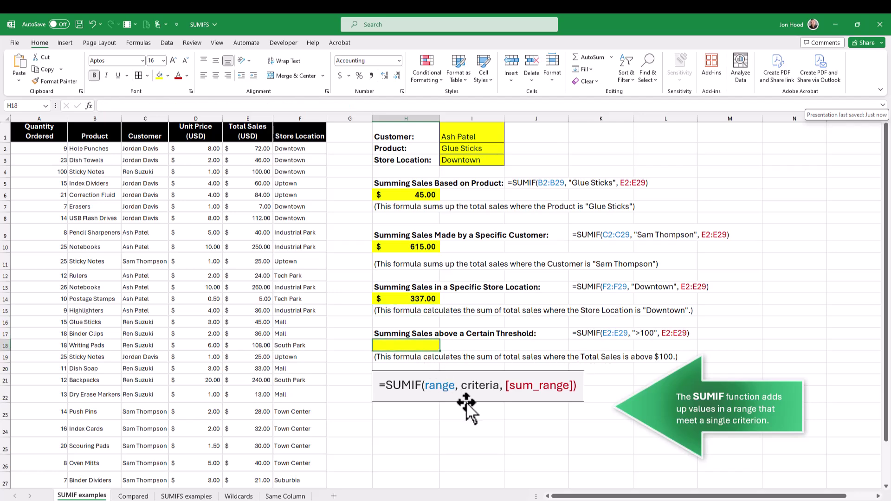
Step: Enter =SUMIF(E2:E29,">100",E2:E29) in H18 to total sales above $100, showing $1,120.00
key(ctrl+v)
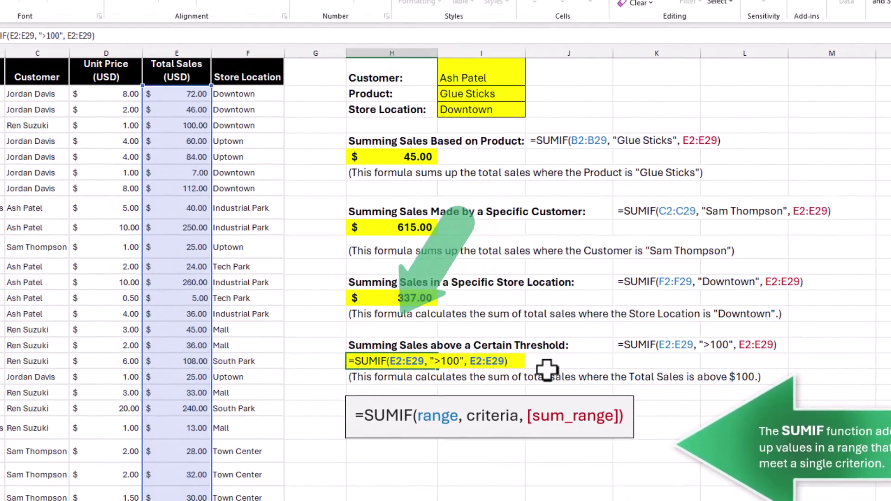
key(Return)
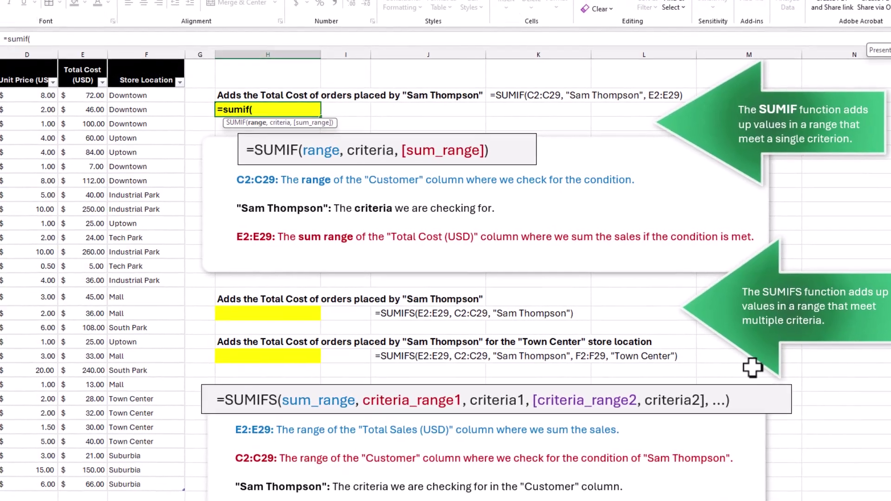
Step: Finish the customer SUMIF over C2:C29 and E2:E29 ($392.00), then begin a SUMIFS below
text(c2)
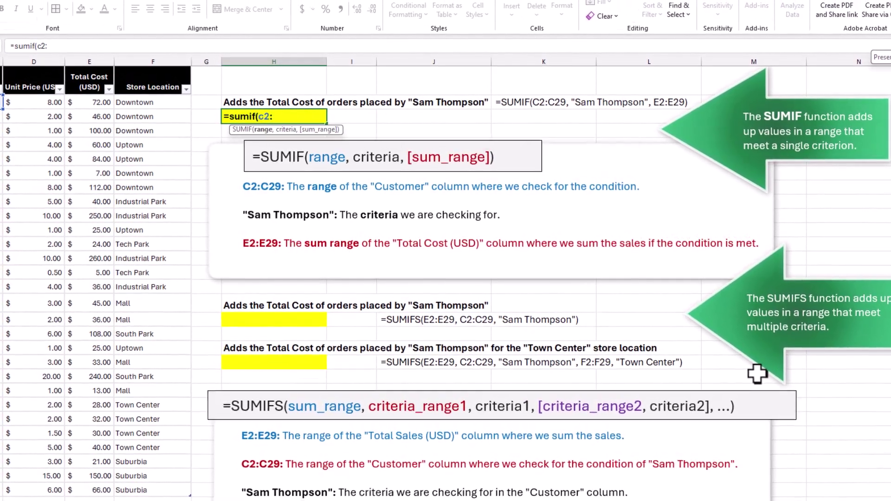
text(:c29,")
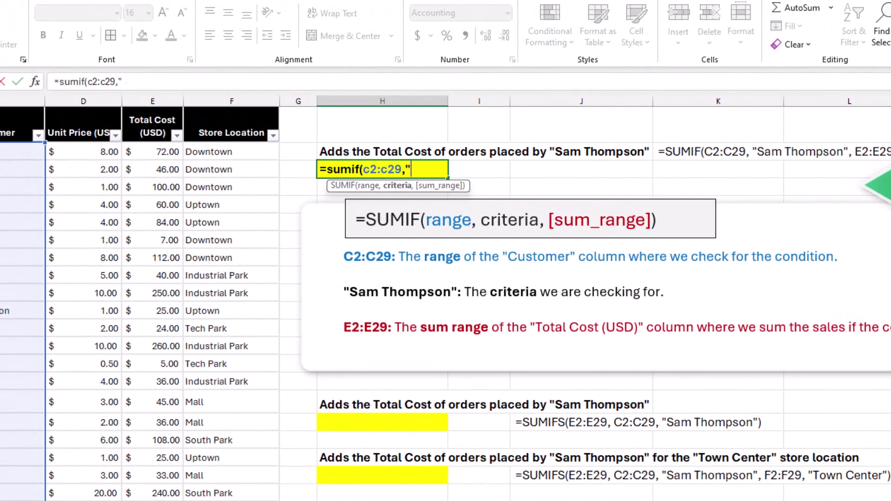
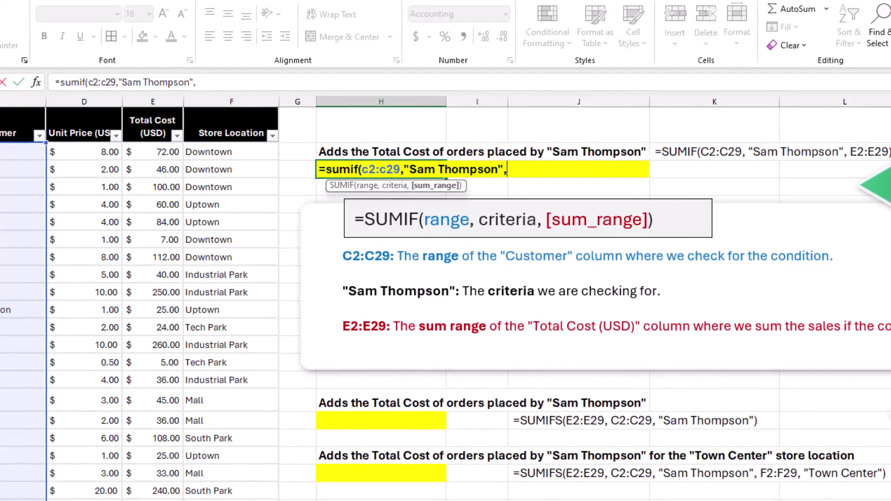
text(,e2:e29)
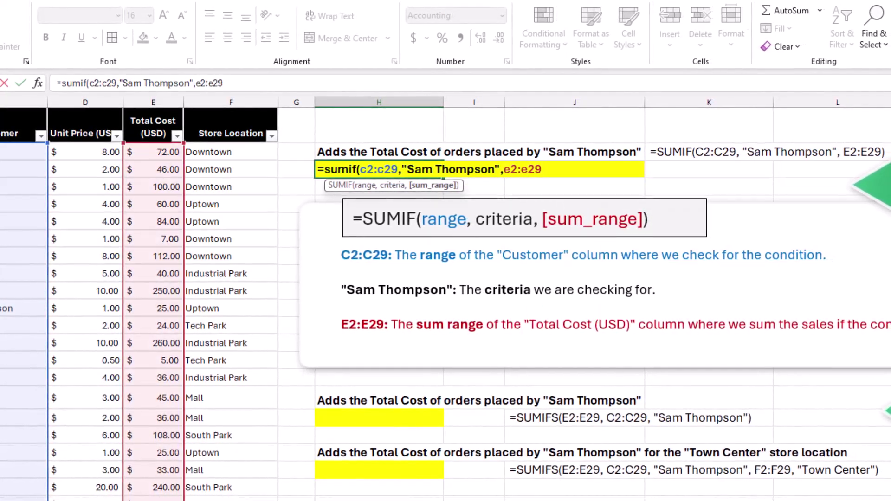
text())
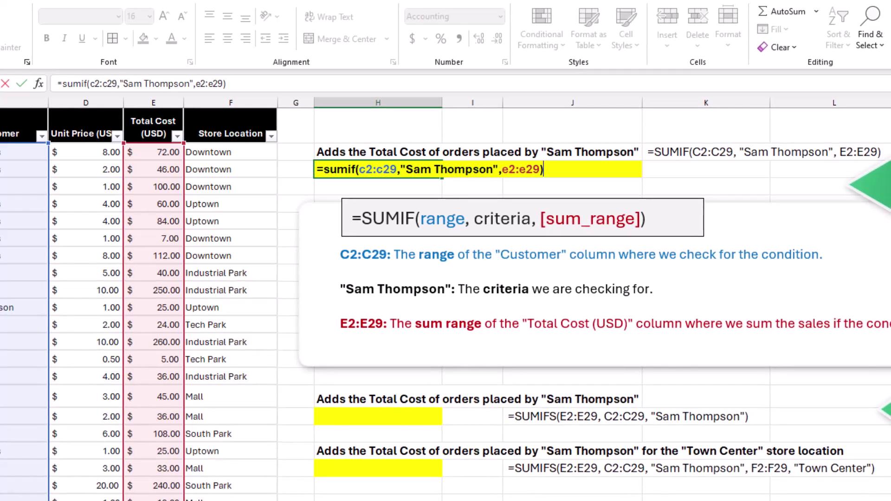
key(Return)
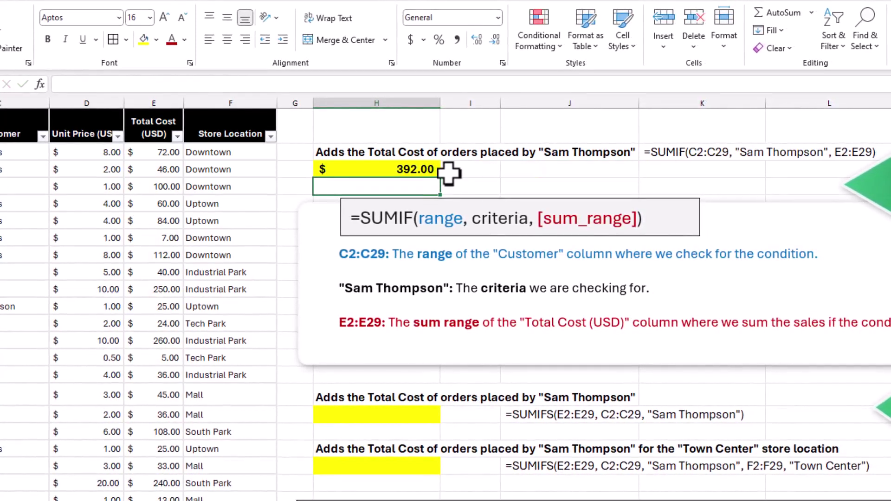
click(412, 415)
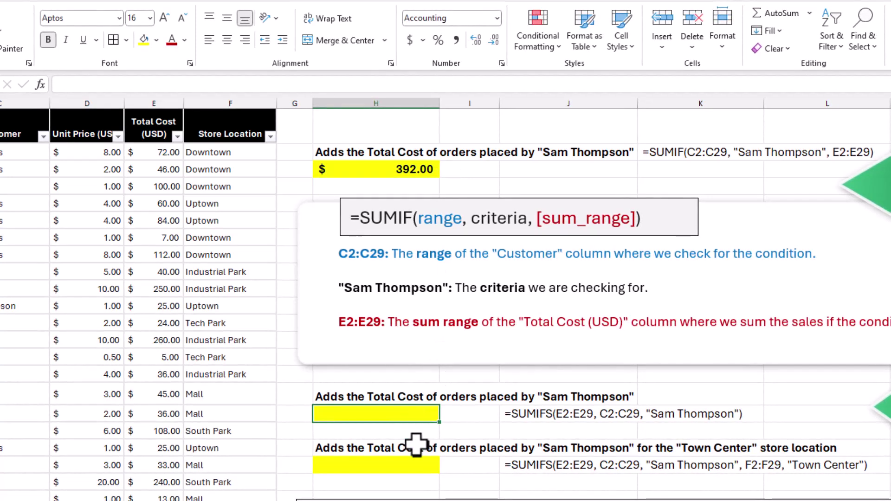
text(=sumifs)
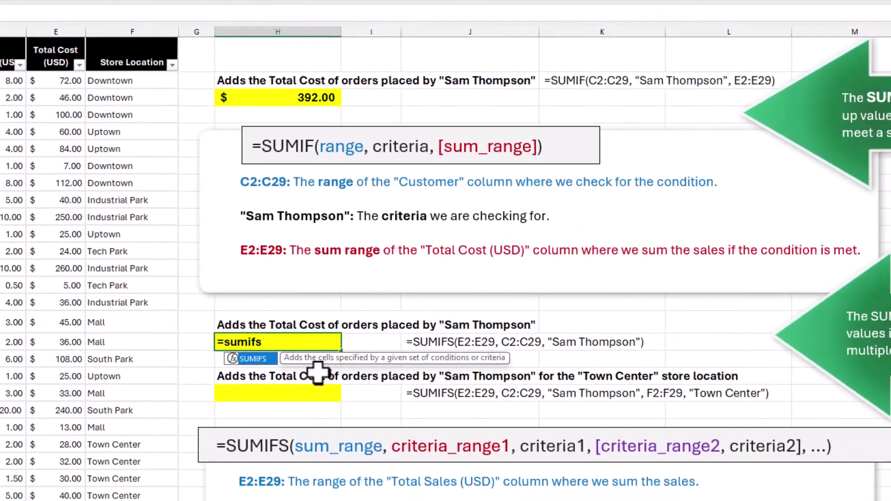
text(()
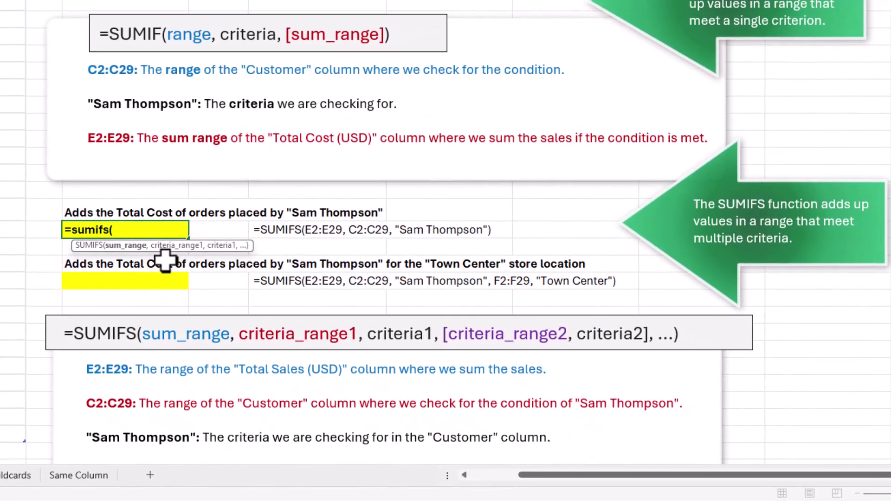
text(e)
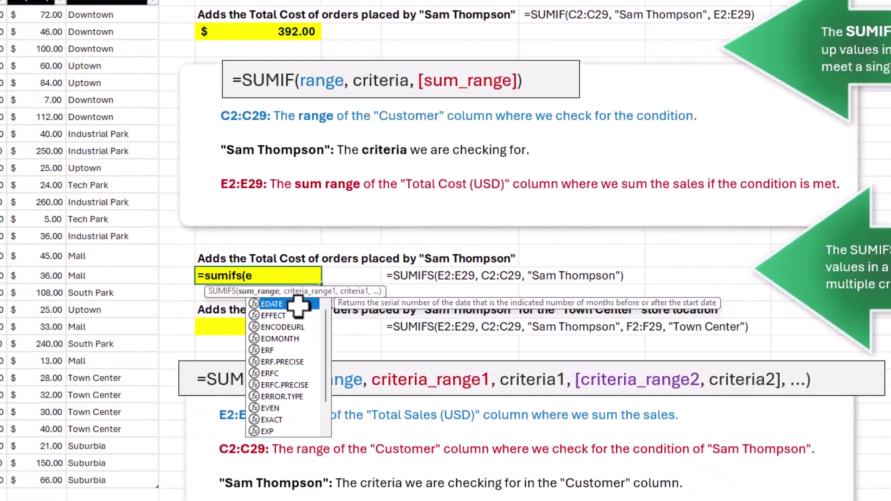
text(2:2)
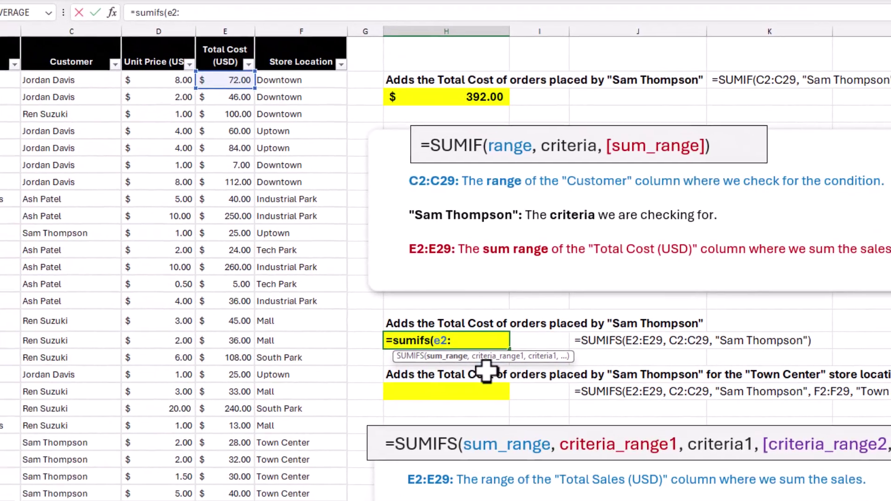
Step: Complete =SUMIFS(E2:E29,C2:C29,customer name) in H17, also giving $392.00
key(BackSpace)
text(e29)
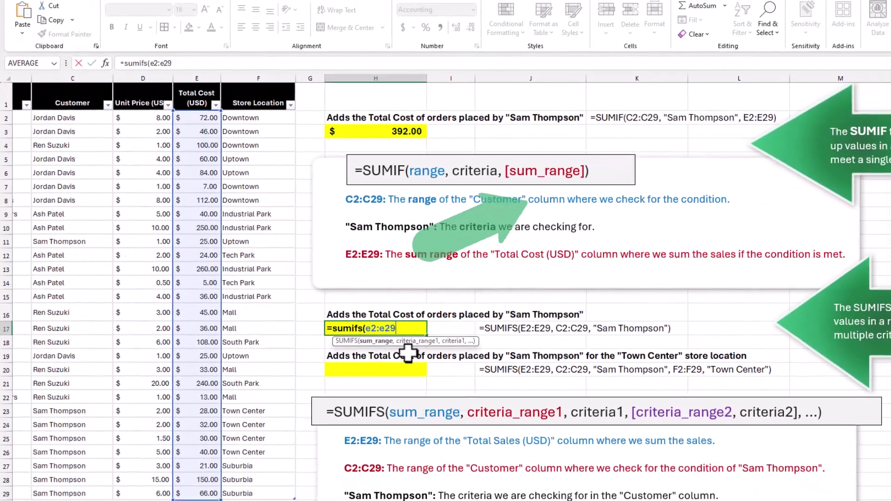
text(,)
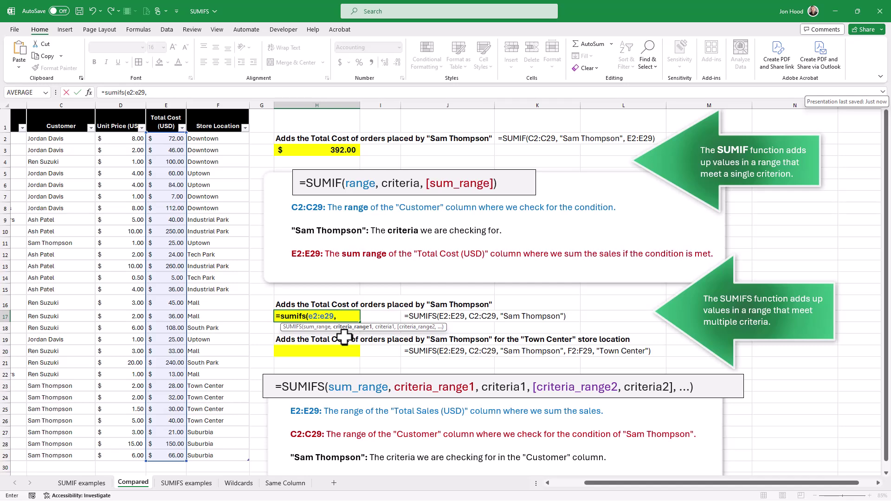
text(c2)
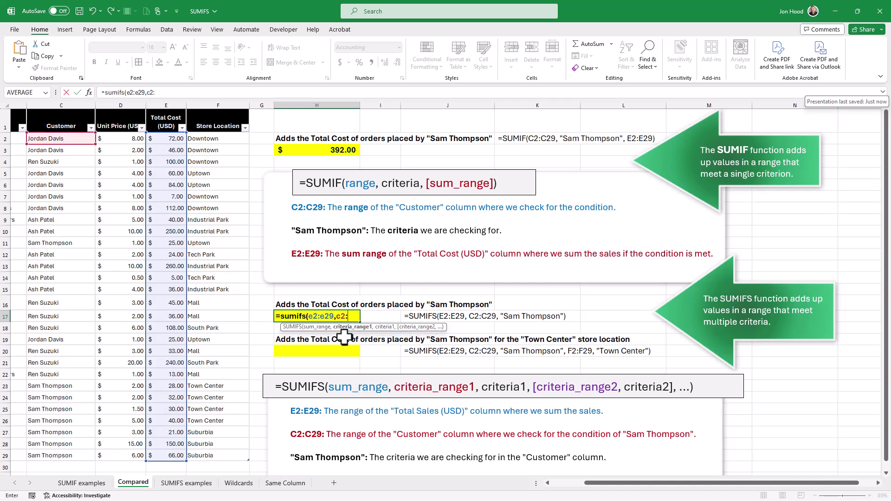
text(:c29)
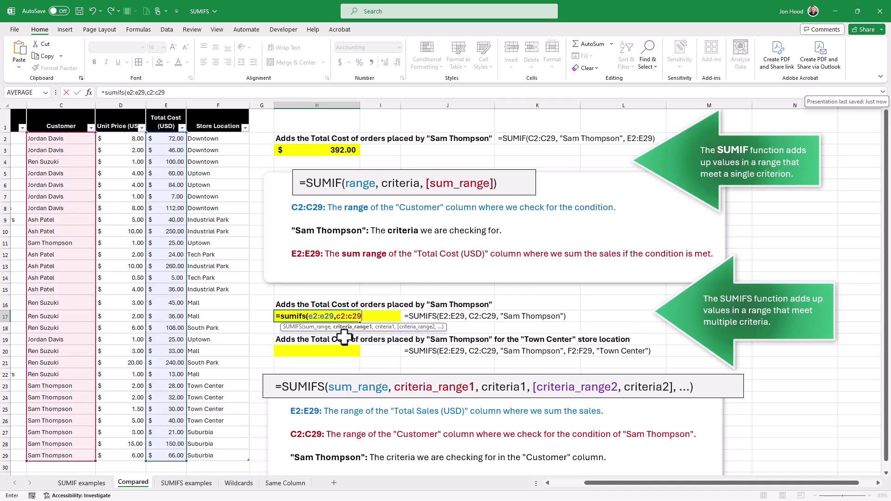
text(,)
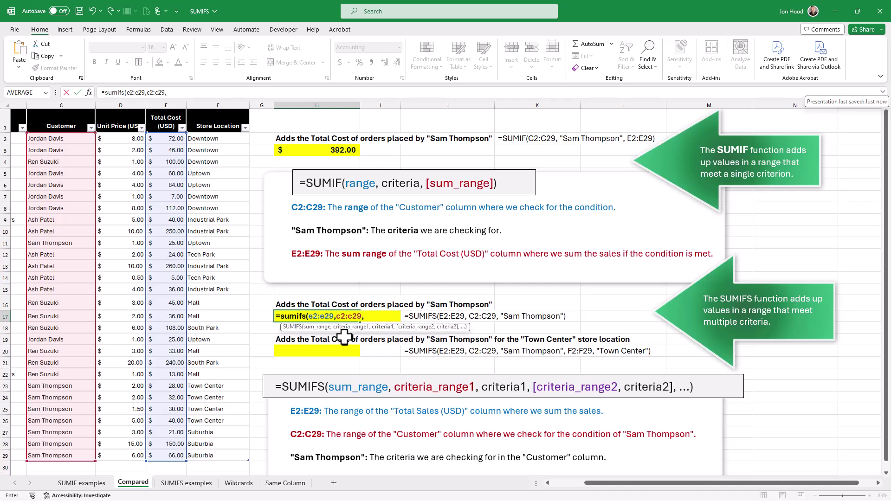
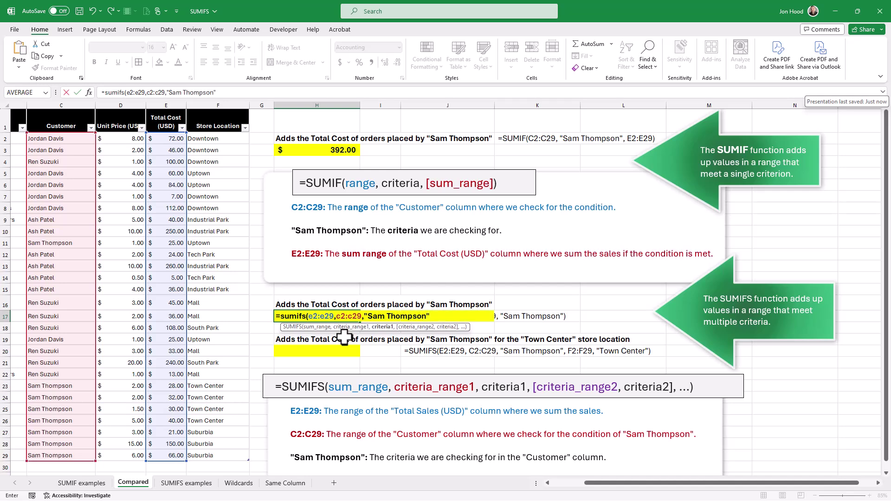
text())
key(Return)
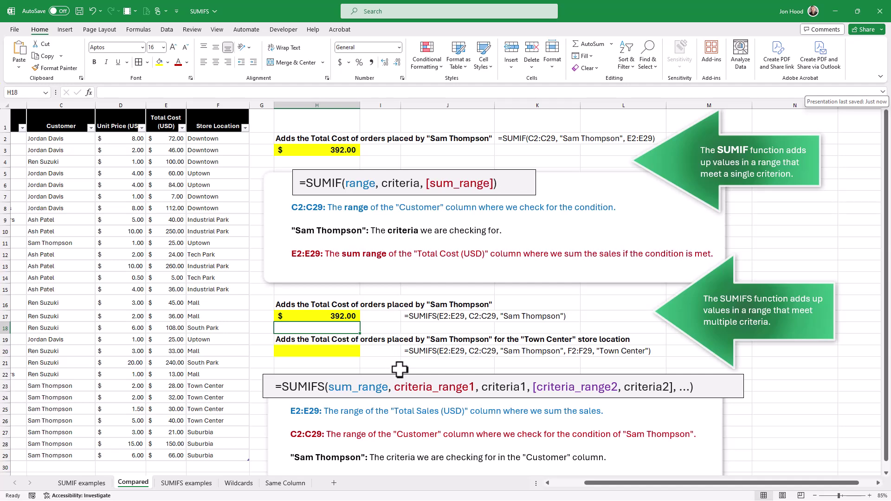
Step: Enter a SUMIFS in H20 summing E2:E29 for the customer at "Town Center", giving $130.00
click(345, 352)
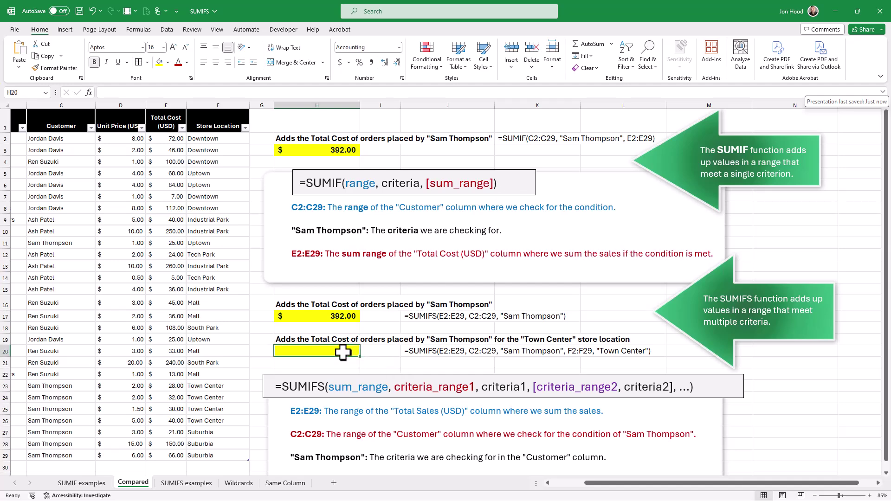
text(=s)
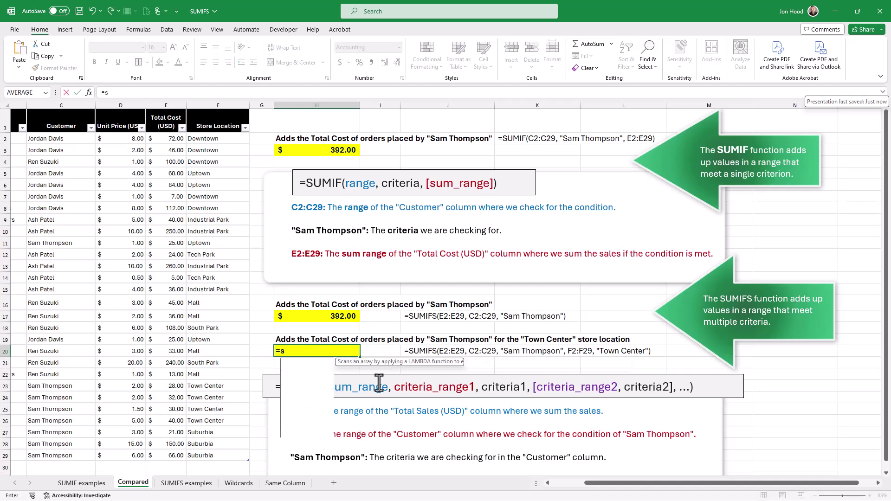
text(umif)
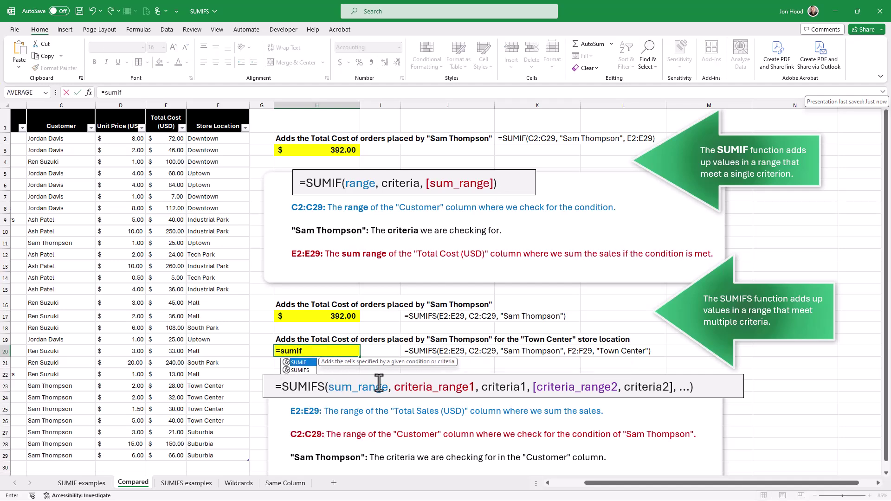
text(s(e)
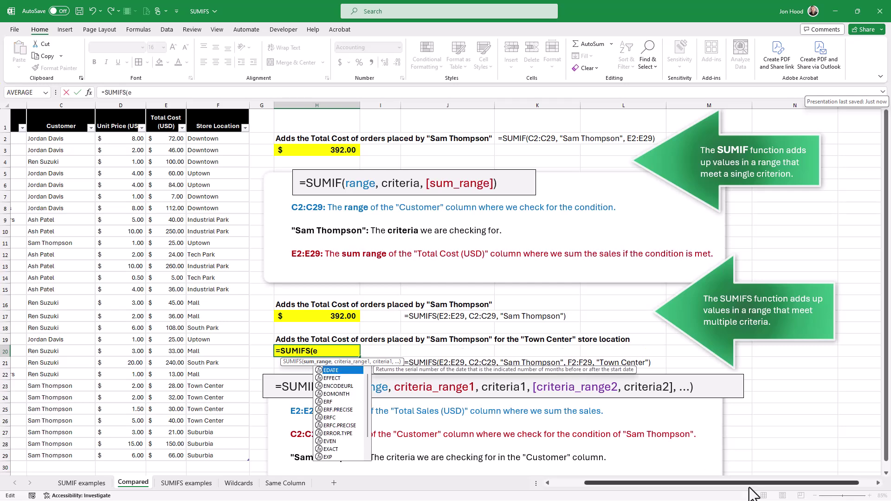
text(2)
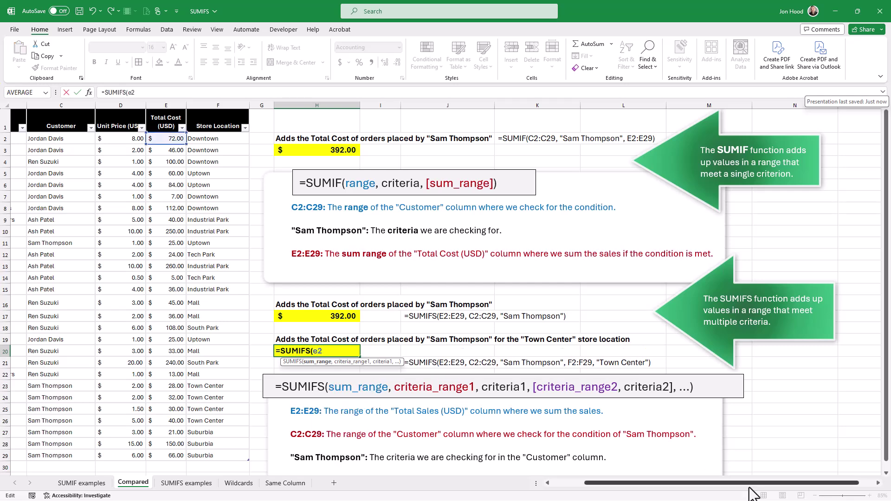
text(:e29,)
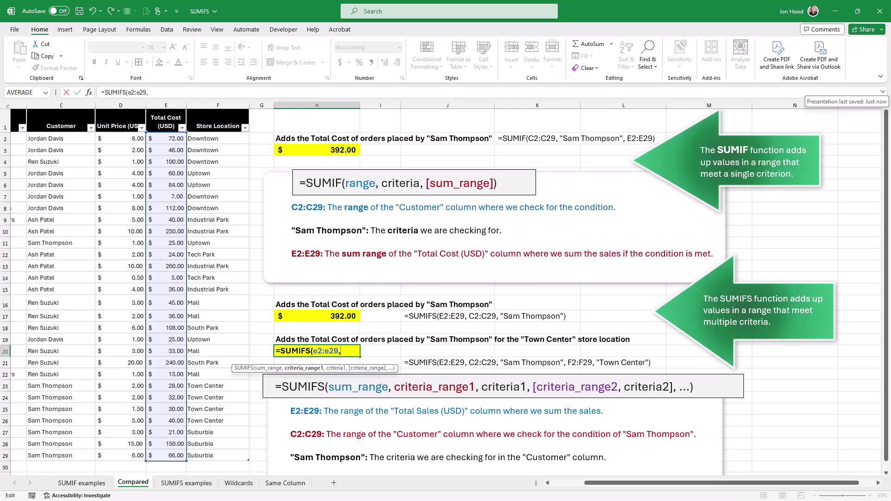
text(c2:c29,)
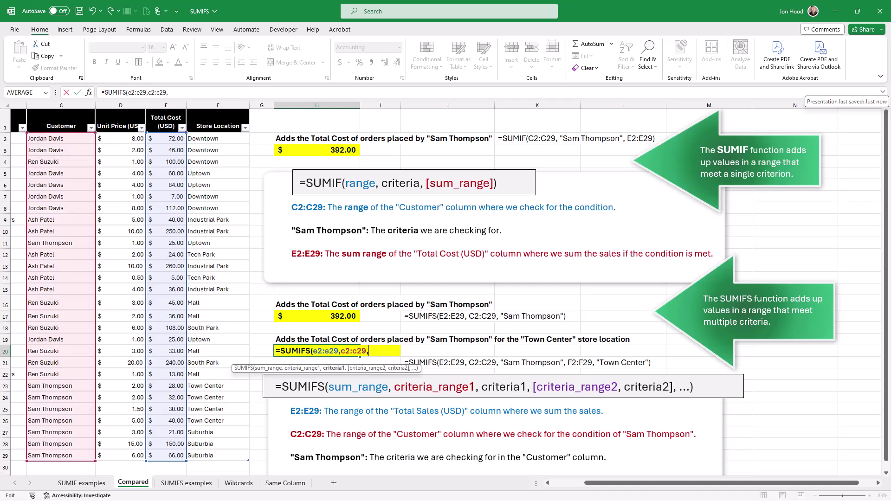
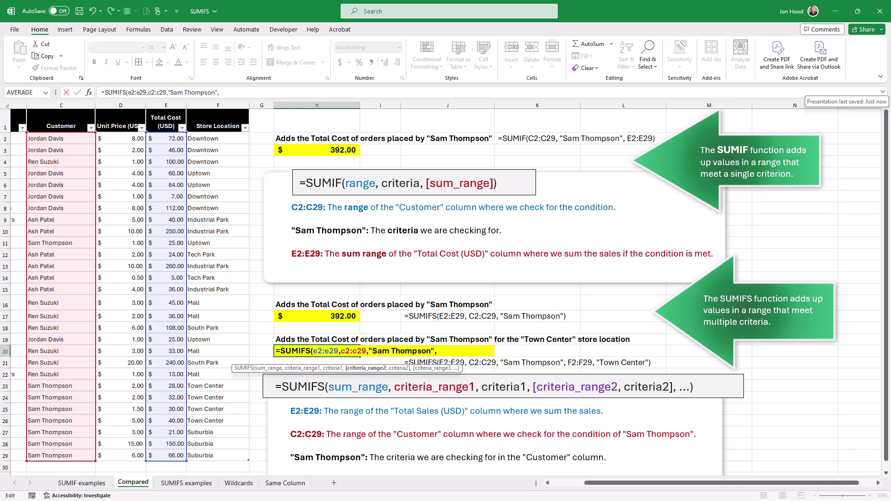
text(f2:f29,)
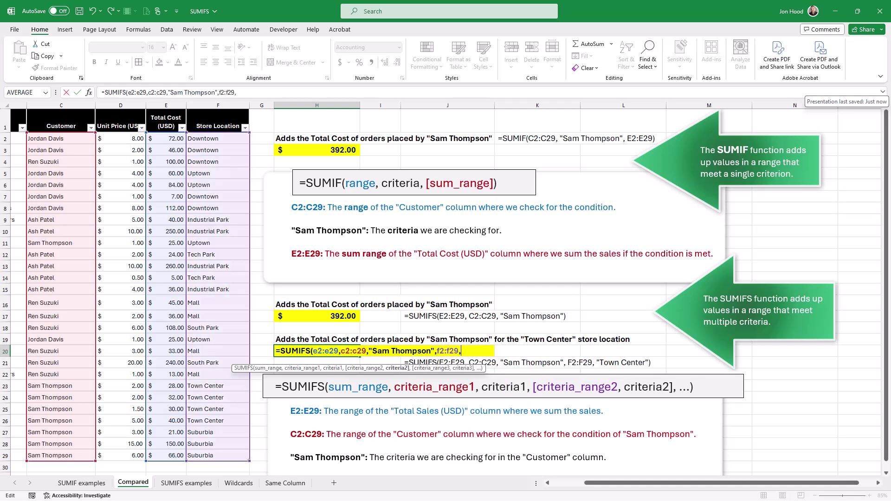
text("Town Center"))
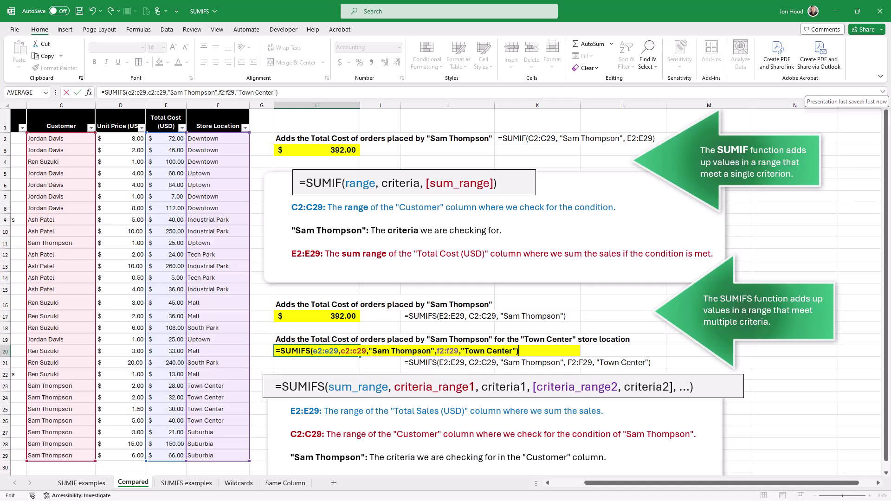
key(Return)
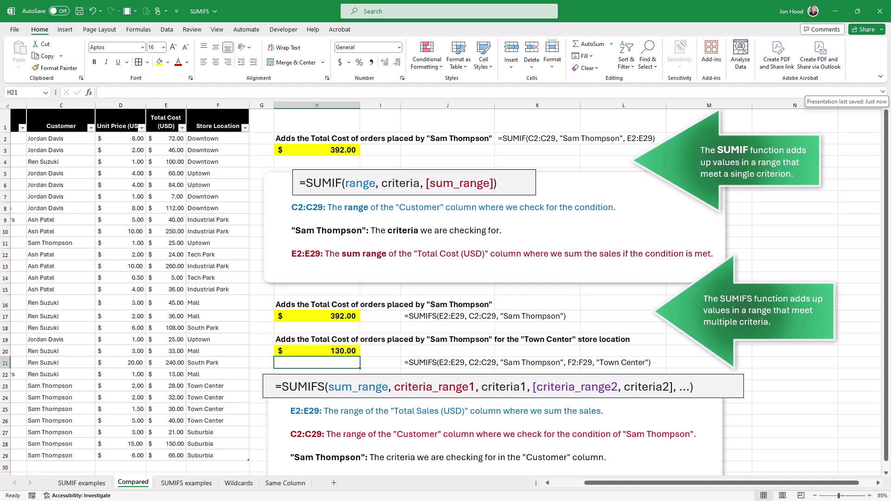
key(ctrl+Page_Down)
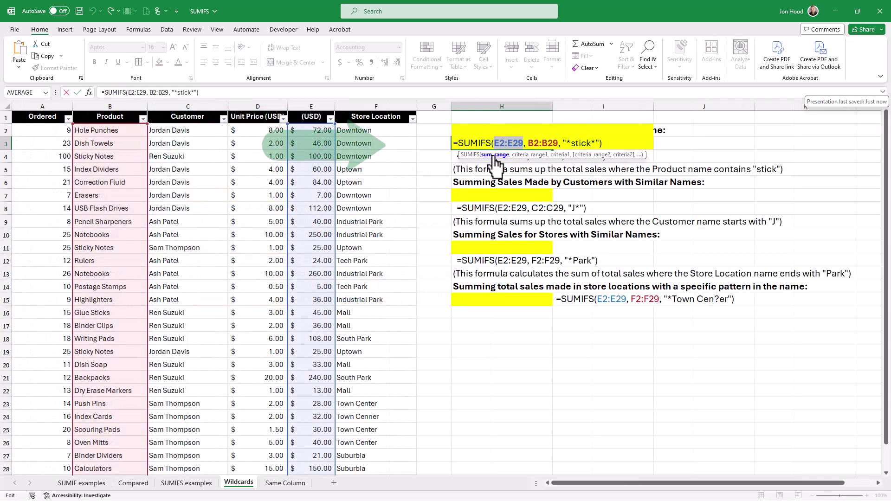
click(538, 155)
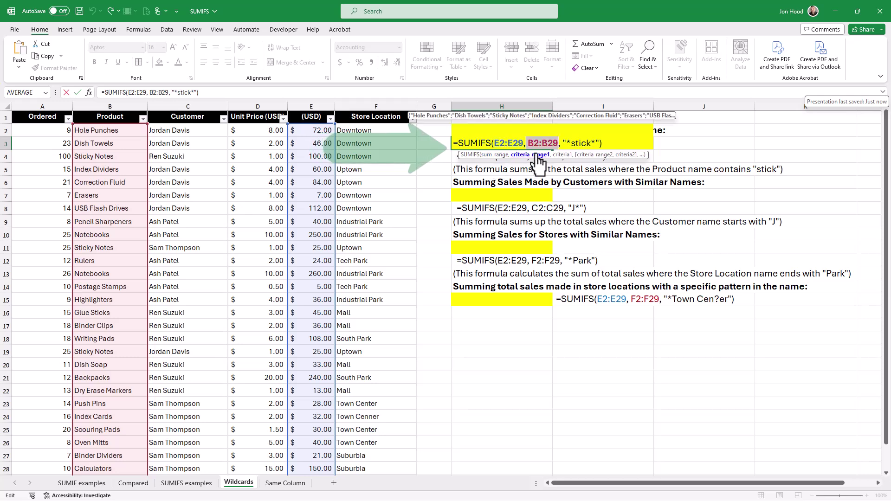
click(566, 155)
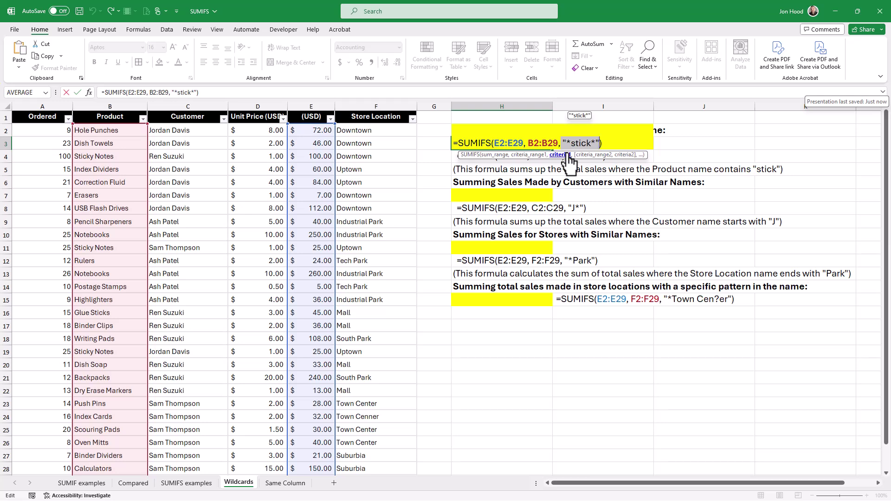
key(Return)
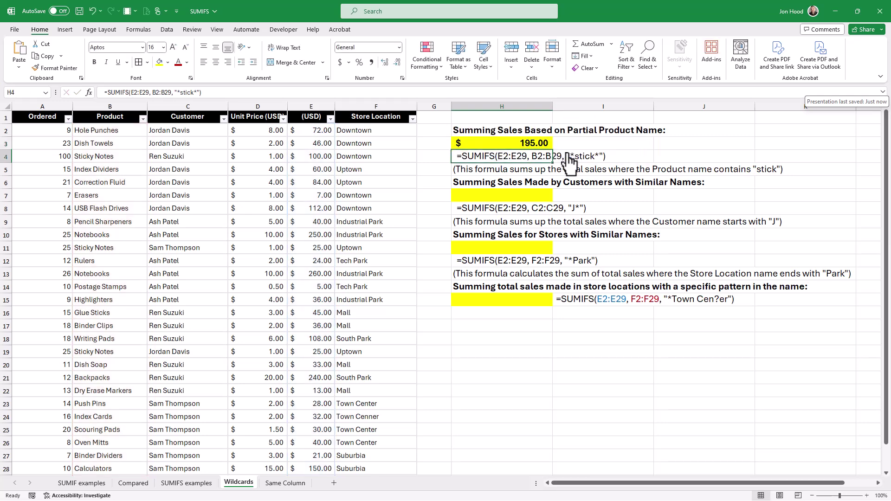
click(543, 145)
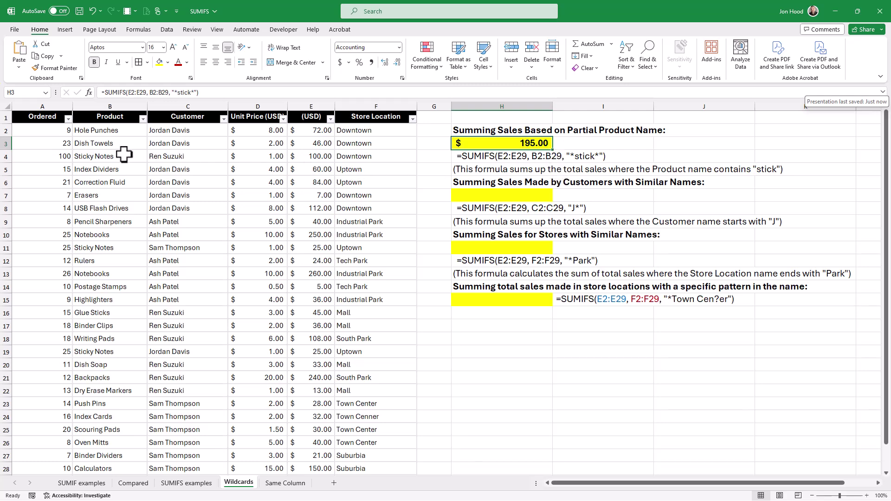
click(124, 156)
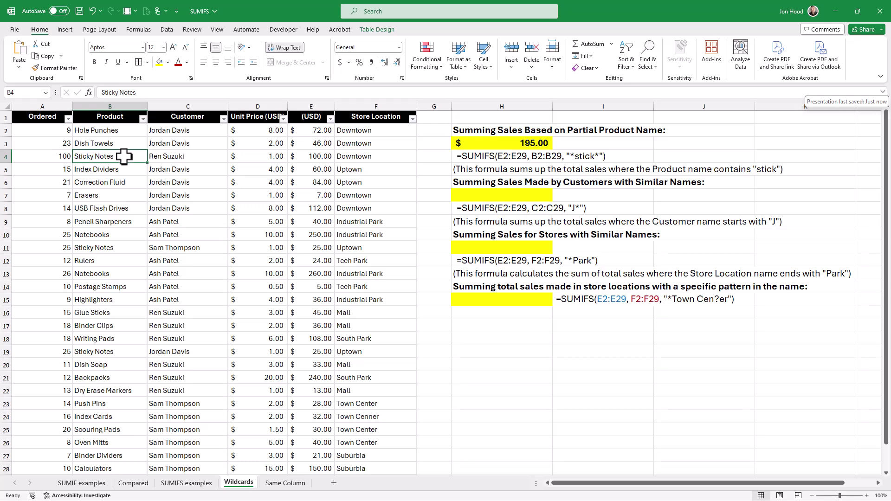
ctrl+click(120, 248)
ctrl+click(127, 314)
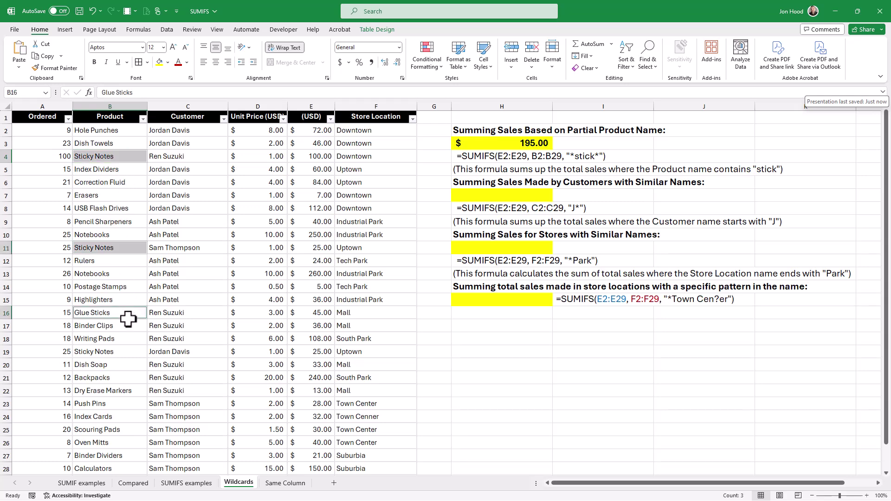
ctrl+click(129, 352)
click(160, 63)
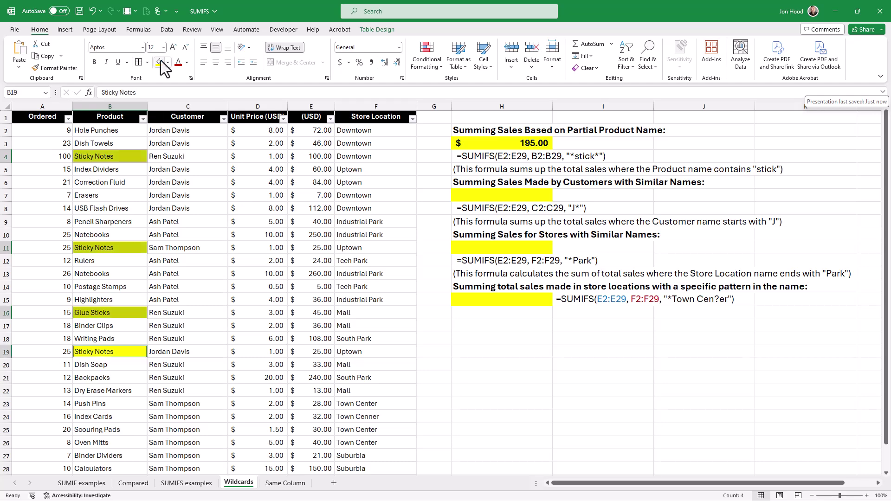
click(318, 157)
ctrl+click(320, 248)
ctrl+click(320, 313)
ctrl+click(321, 351)
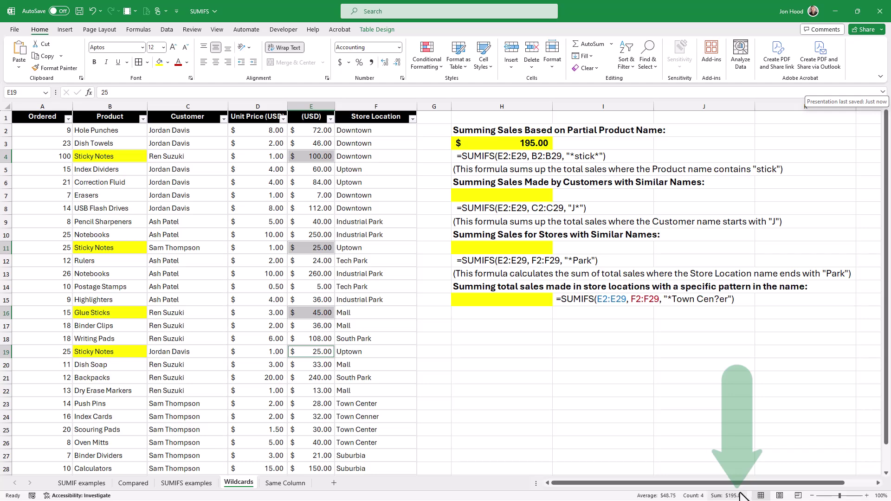
key(ctrl+z)
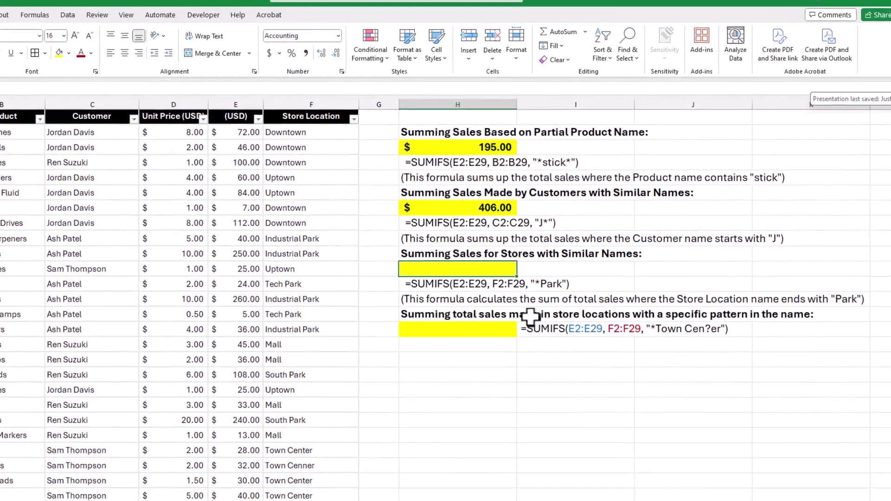
Step: Add the "*Park" SUMIFS ($963.00) and correct "Town Cenner" to "Town Center" so that total shows $130.00
text(=SUMIFS(E2:E29, F2:F29, "*Park"))
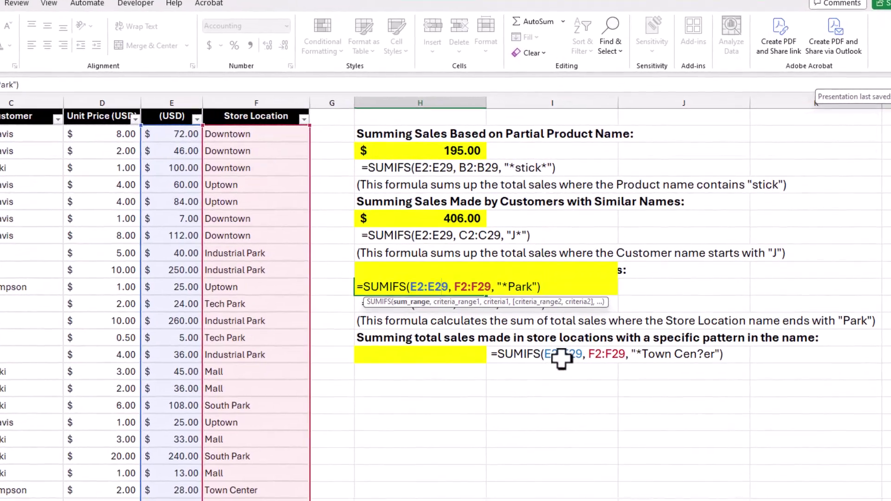
key(Return)
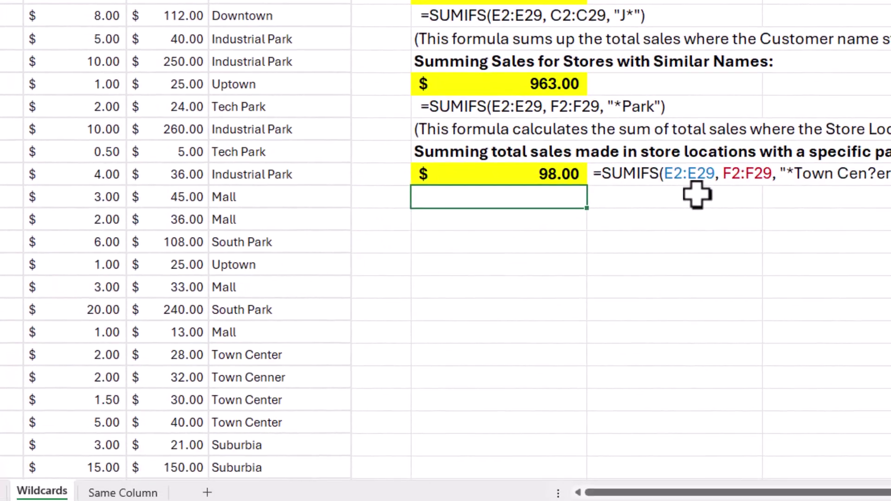
click(344, 446)
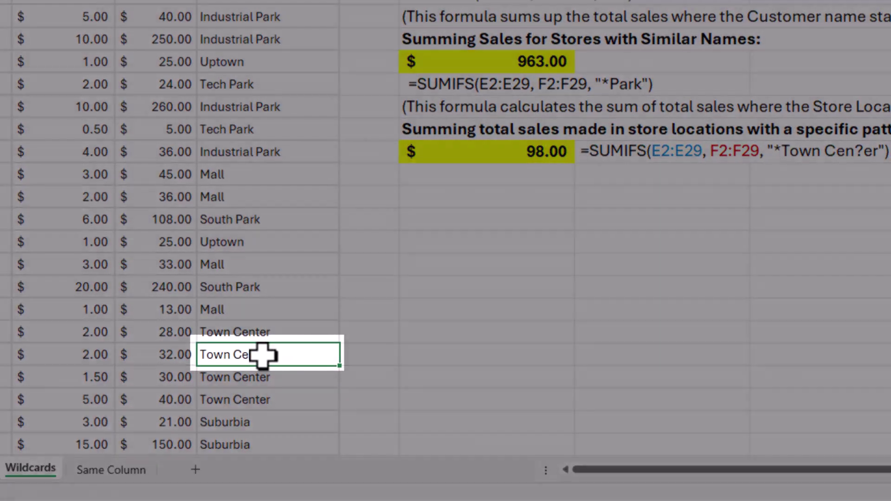
double_click(272, 363)
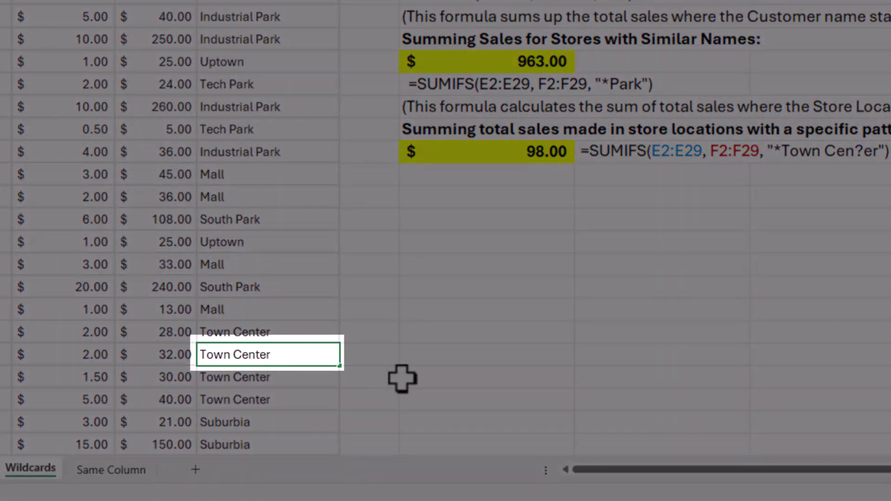
key(Return)
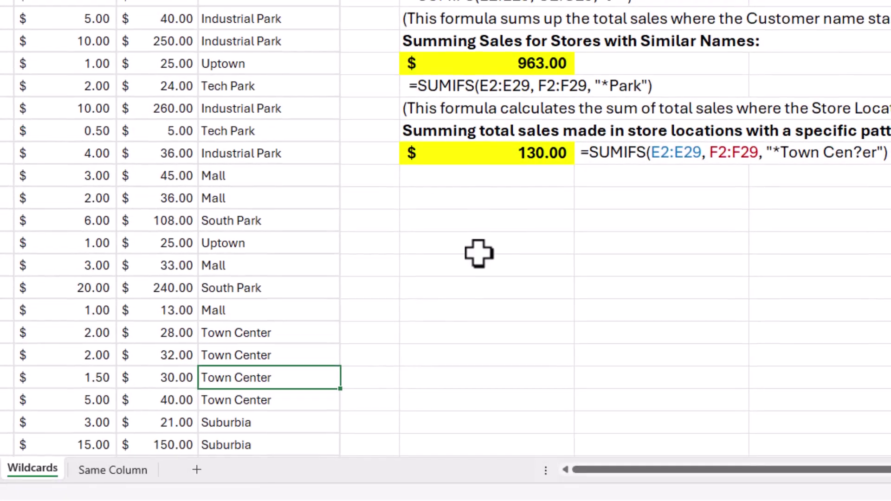
click(486, 175)
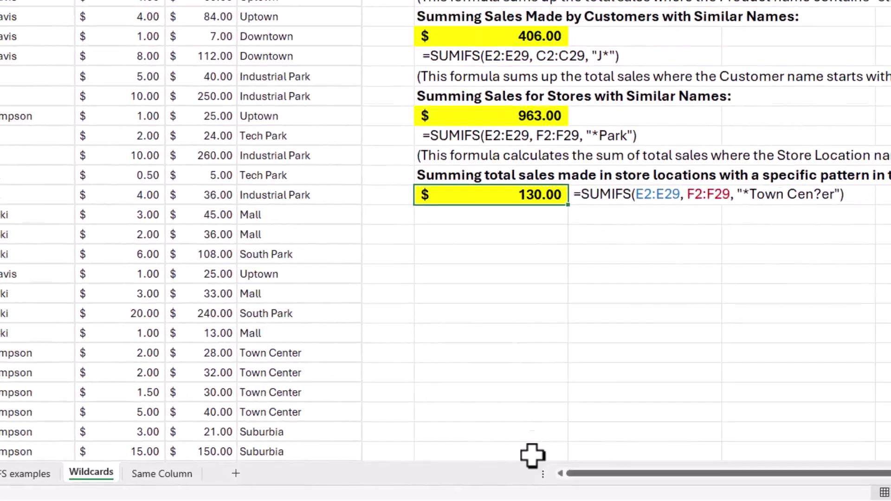
click(122, 471)
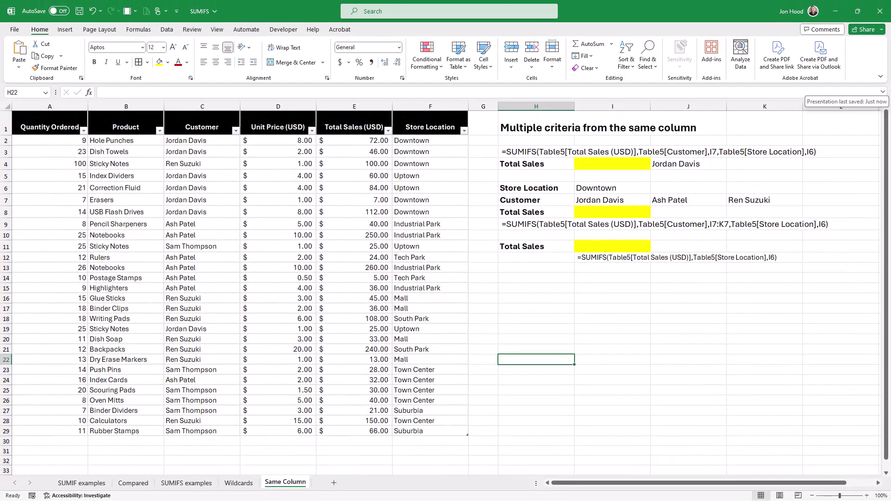
Step: Build =SUMIFS(Total Sales, Customer, I7, Store Location, I6) in I4, giving $237.00
click(594, 167)
text(=sumifs()
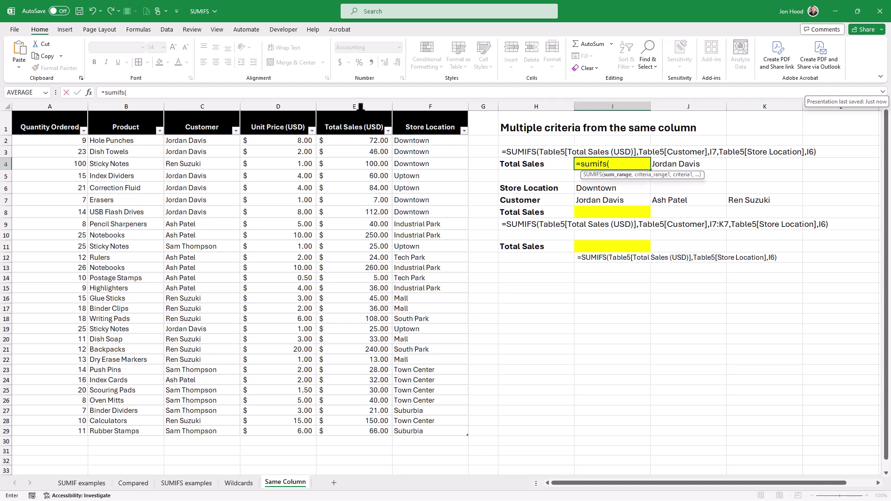
click(360, 107)
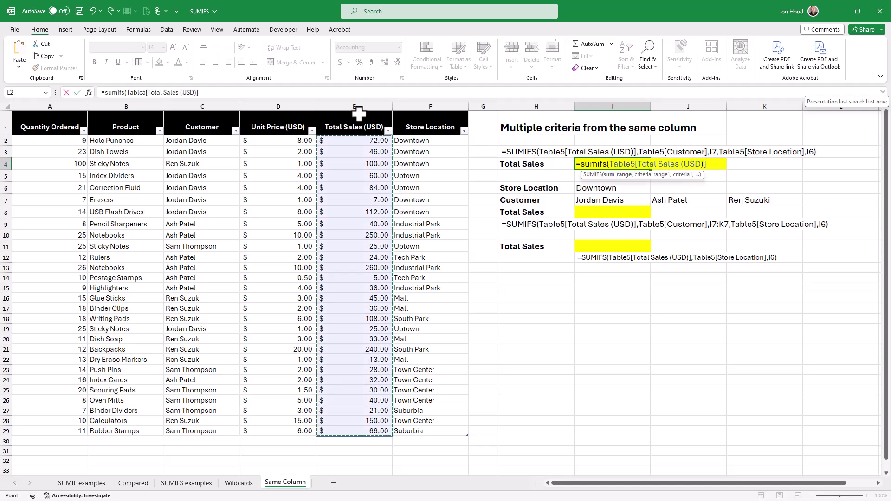
text(,)
click(208, 114)
text(,)
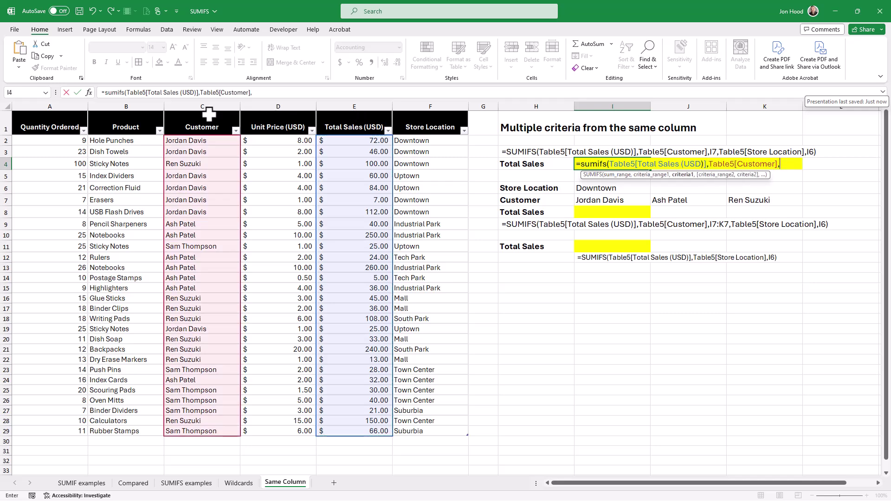
click(614, 200)
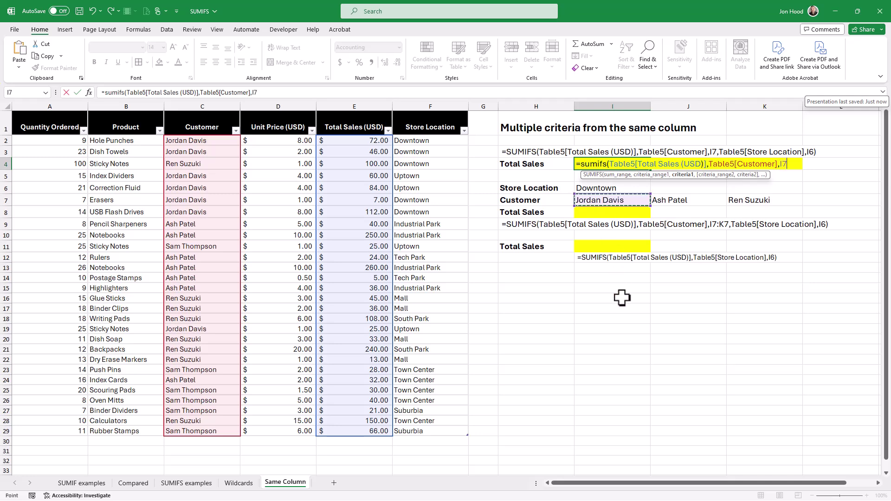
text(,)
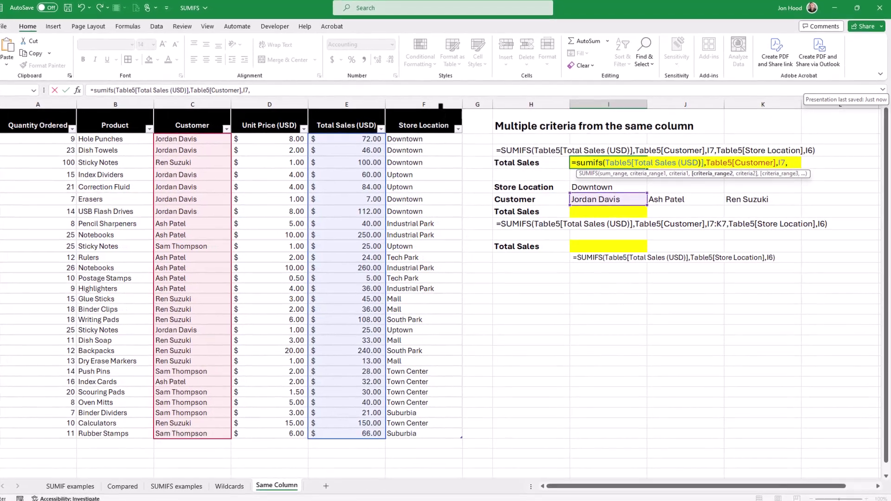
click(441, 106)
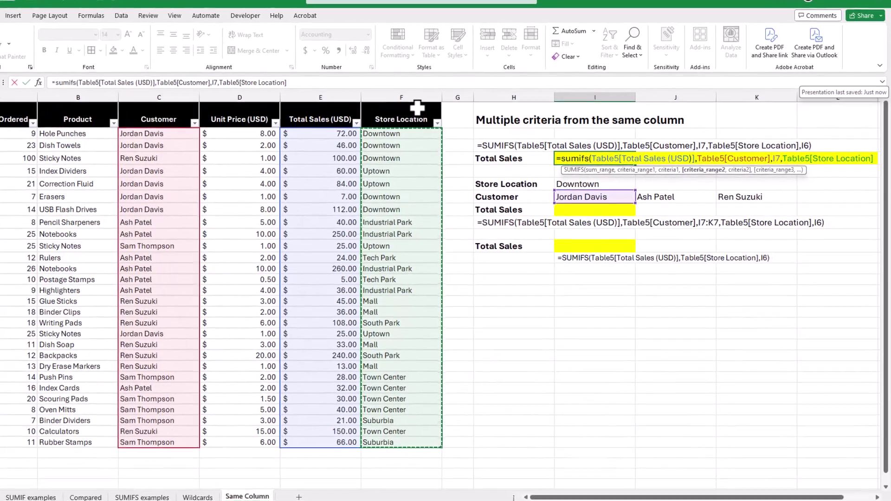
text(,)
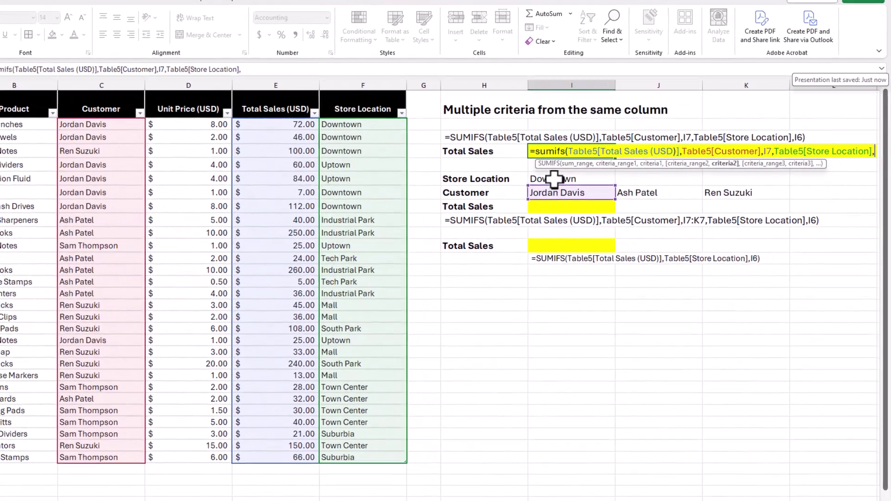
click(554, 178)
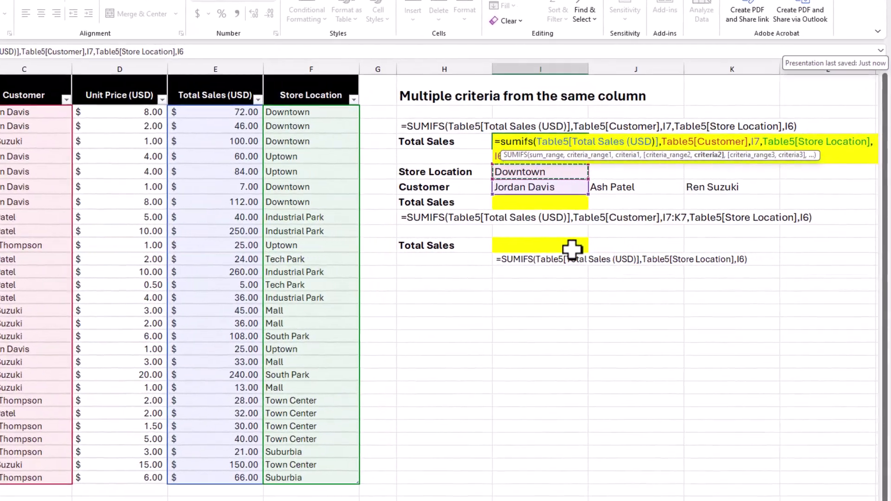
key(Return)
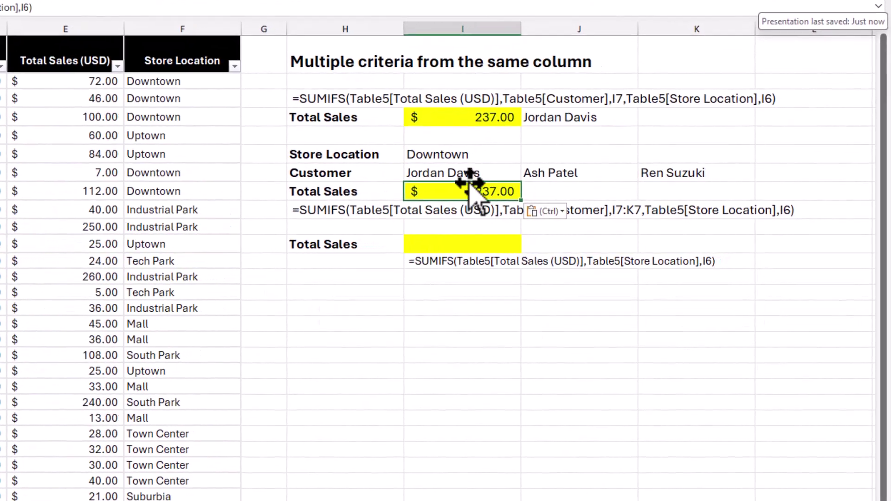
Step: Put the SUMIFS total formula in I8 and widen its customer criterion from I7 to I7:K7
click(469, 158)
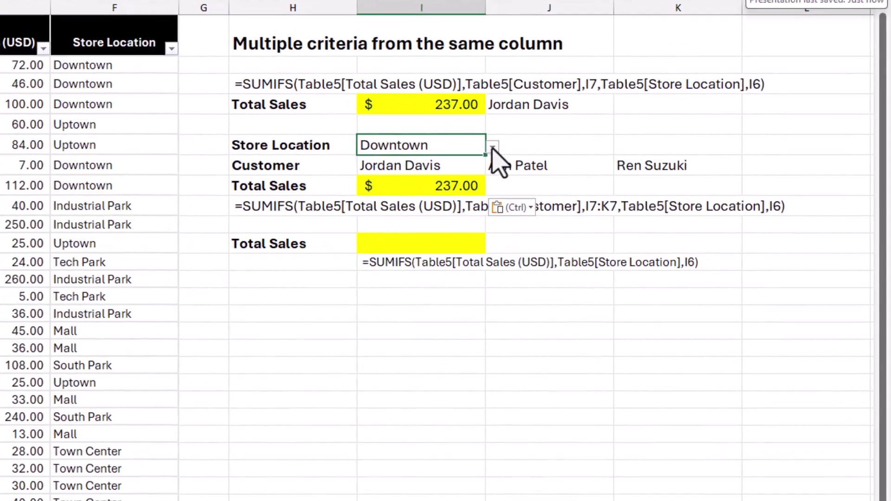
click(466, 168)
click(432, 182)
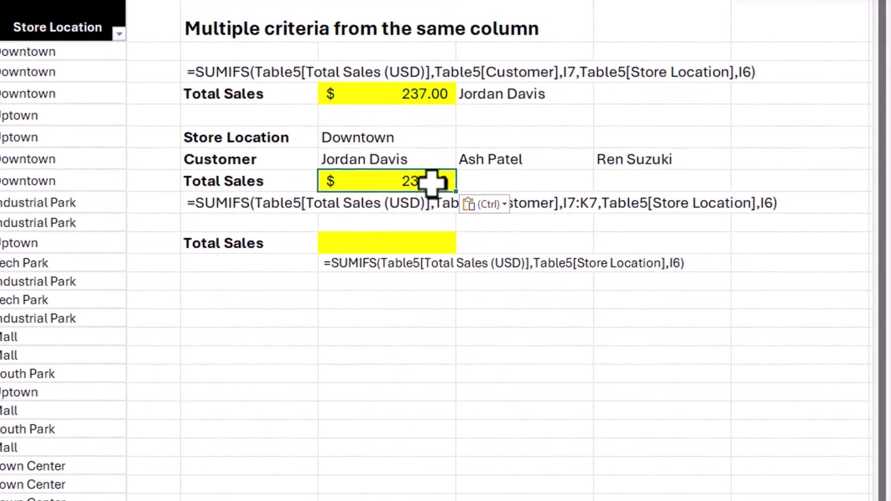
double_click(427, 183)
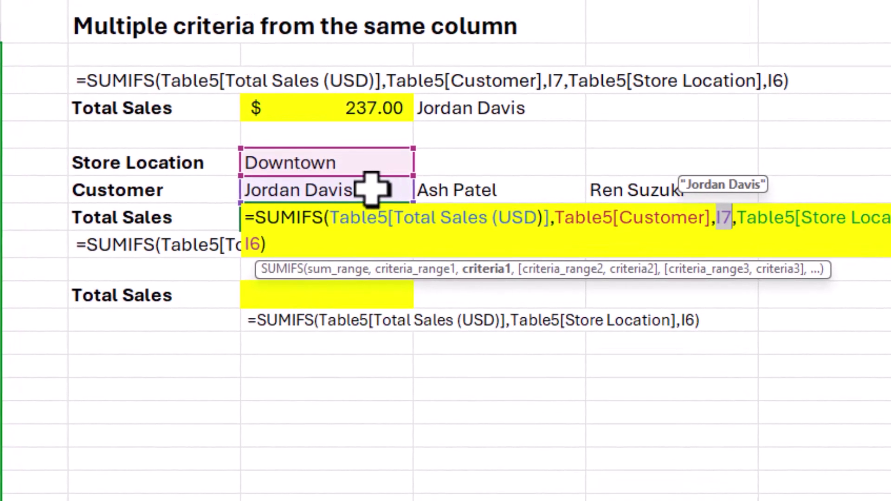
click(397, 194)
drag(523, 192, 676, 193)
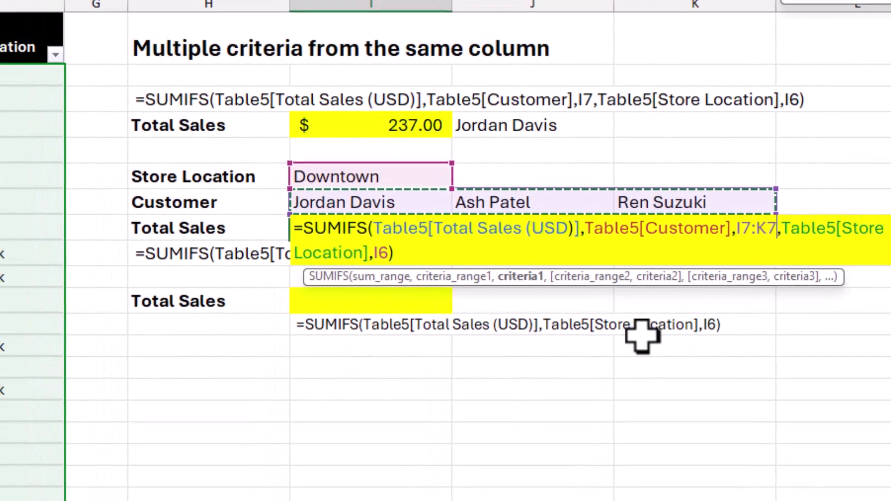
Step: Commit the formula so Downtown totals spill across three customers, then pick a different customer in J7
key(Return)
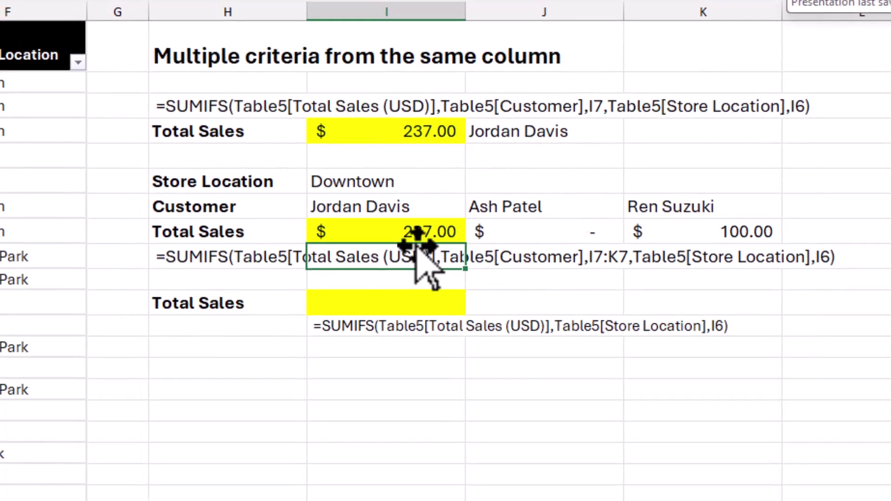
click(543, 231)
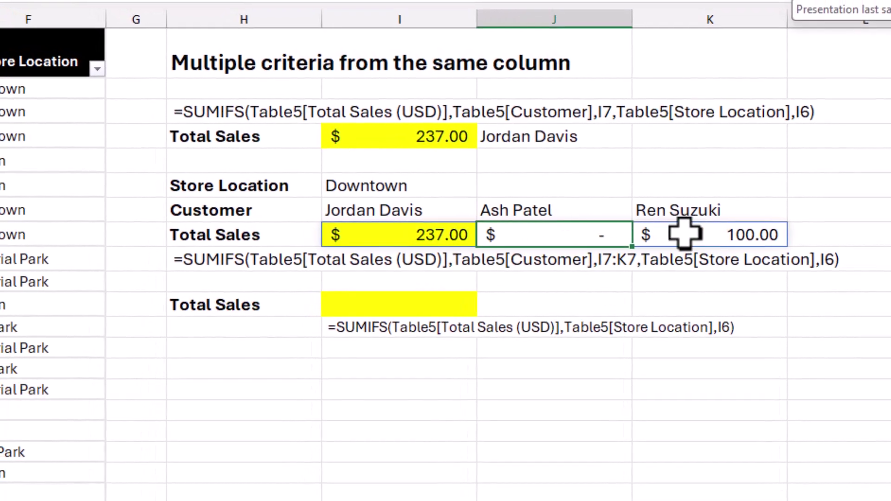
click(580, 212)
click(643, 214)
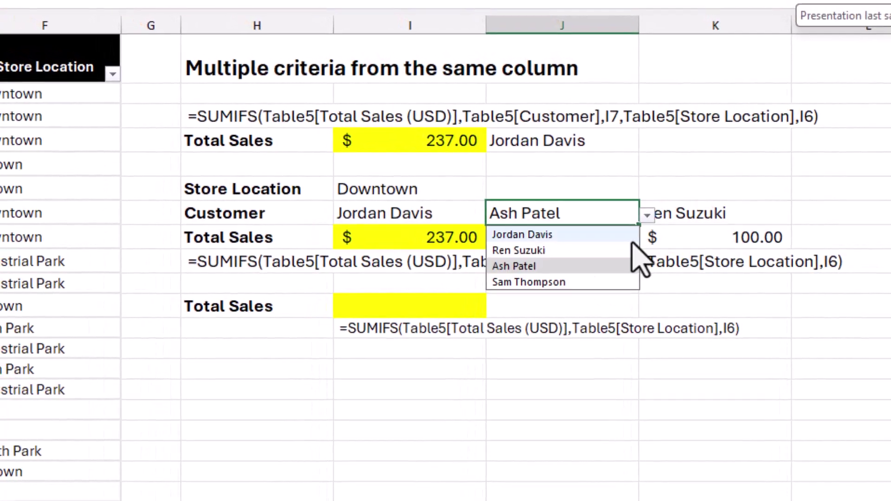
click(618, 233)
Step: Switch the I7 customer to another name so totals read 100.00, 237.00 and 100.00
click(470, 213)
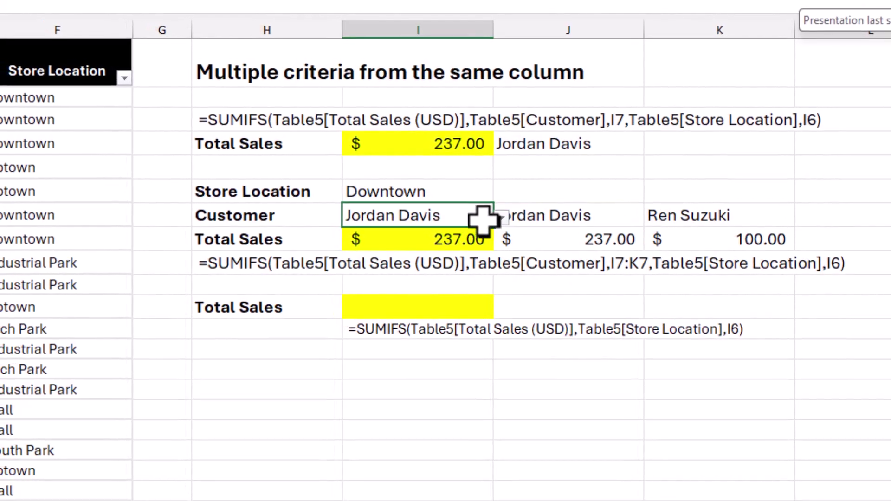
click(498, 216)
click(464, 253)
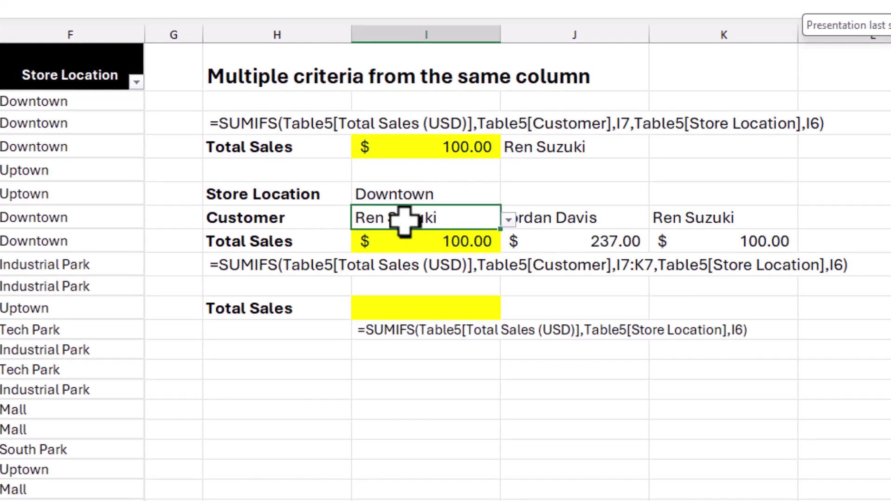
click(399, 240)
drag(396, 220, 704, 227)
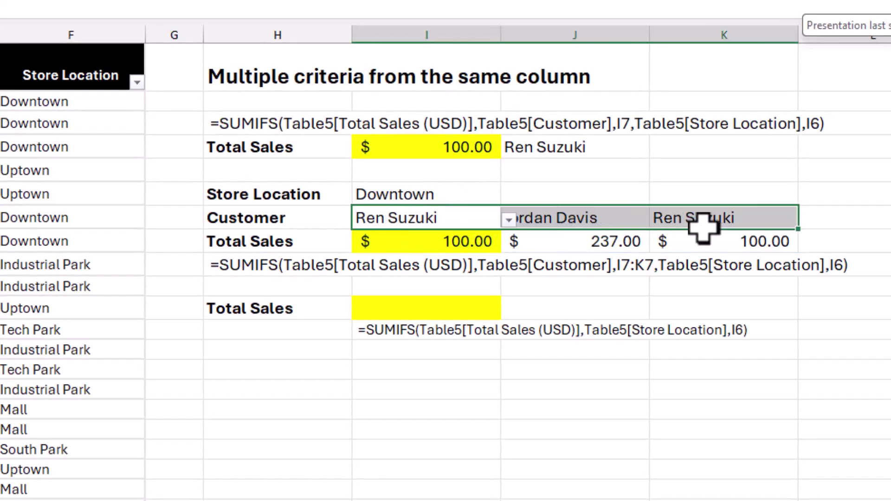